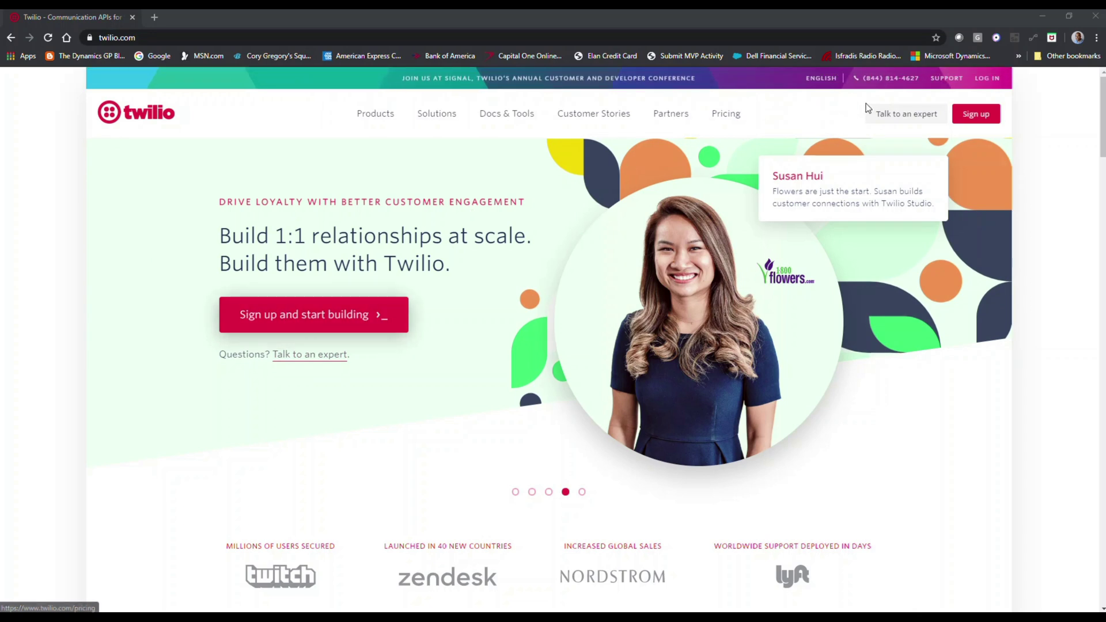
- Log in to Twilio with the autofilled e-mail and the browser's saved password
{"action": "left_click", "coordinate": [985, 79]}
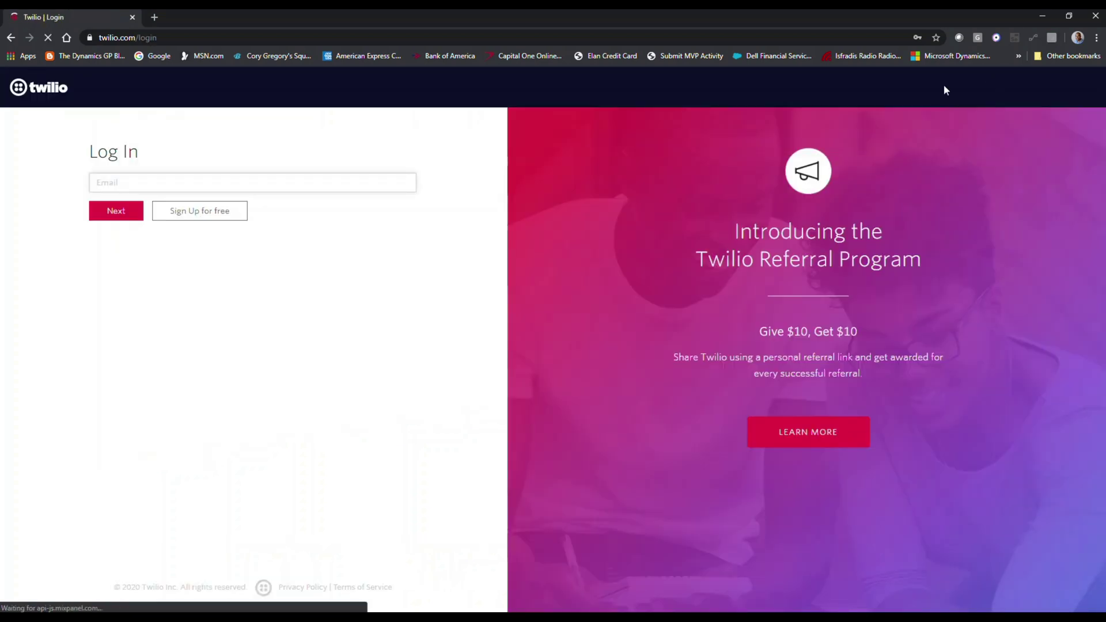
{"action": "left_click", "coordinate": [116, 214]}
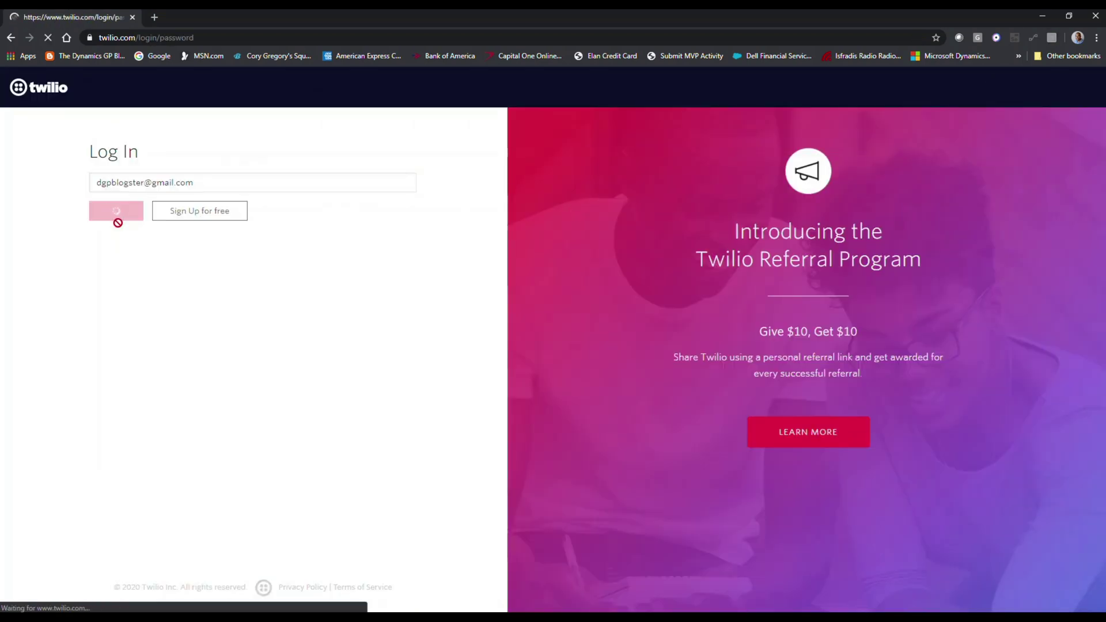
{"action": "left_click", "coordinate": [145, 201]}
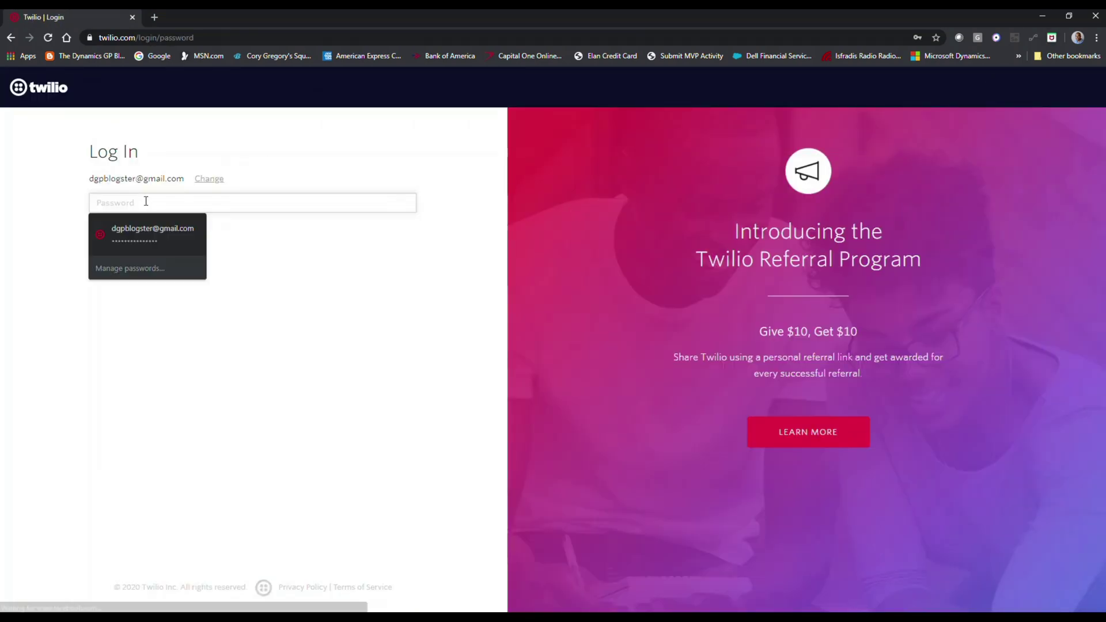
{"action": "left_click", "coordinate": [142, 230]}
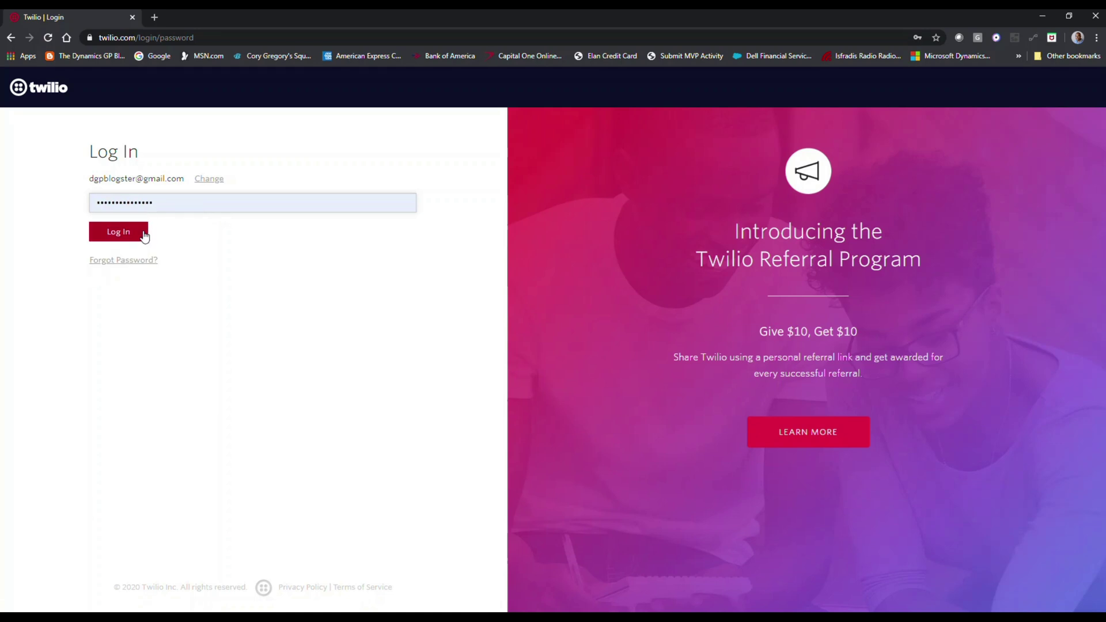
{"action": "left_click", "coordinate": [131, 236]}
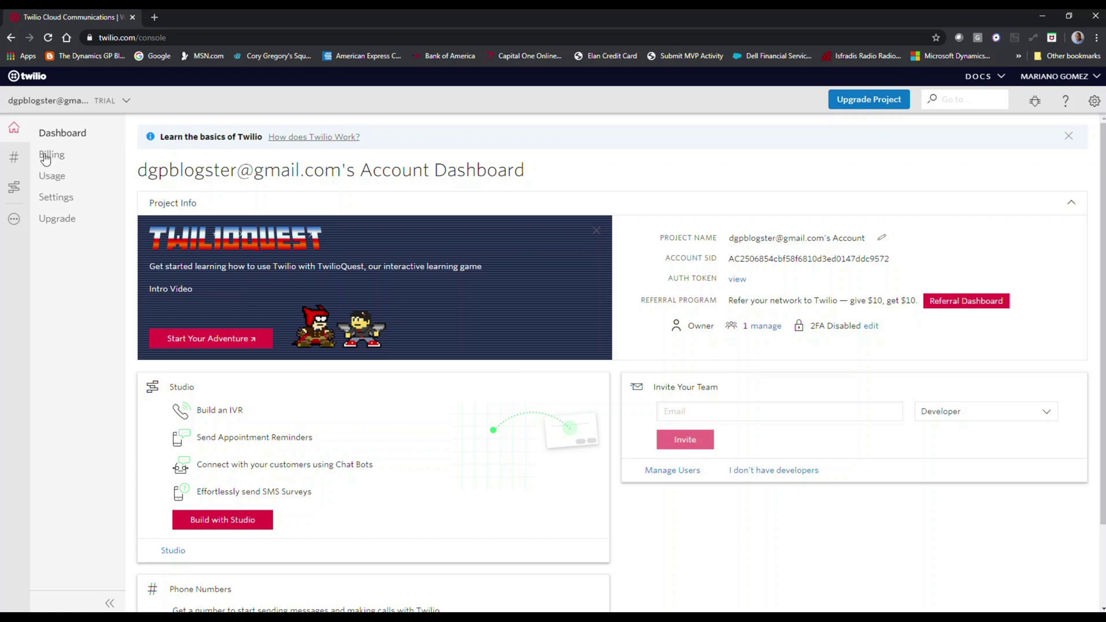
- Search Buy a Number for United States phone numbers matching 305
{"action": "left_click", "coordinate": [15, 163]}
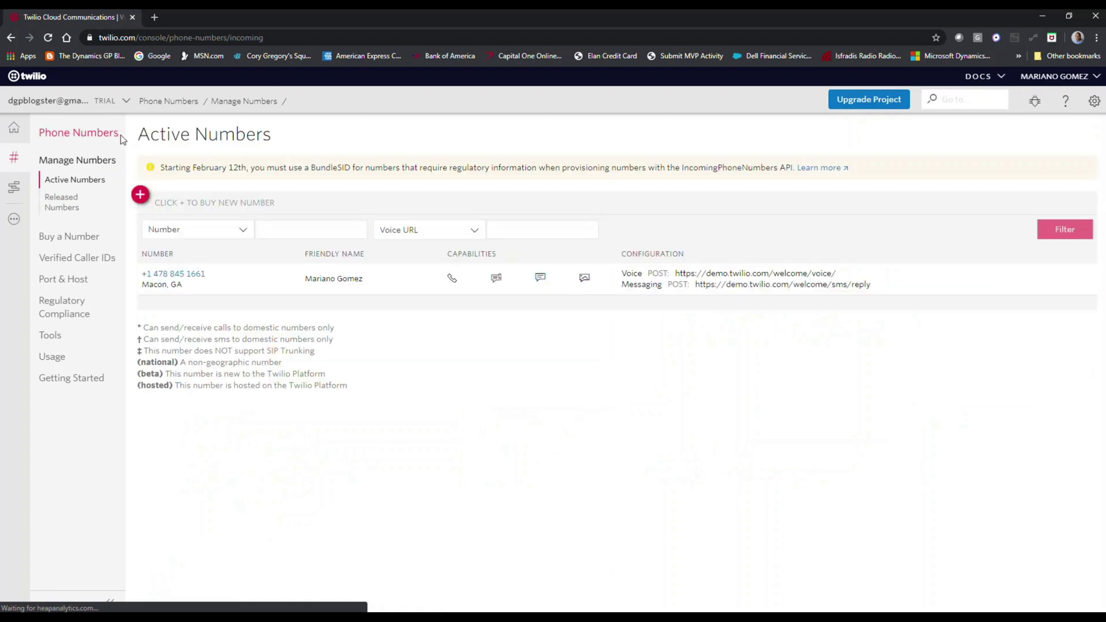
{"action": "left_click", "coordinate": [140, 196]}
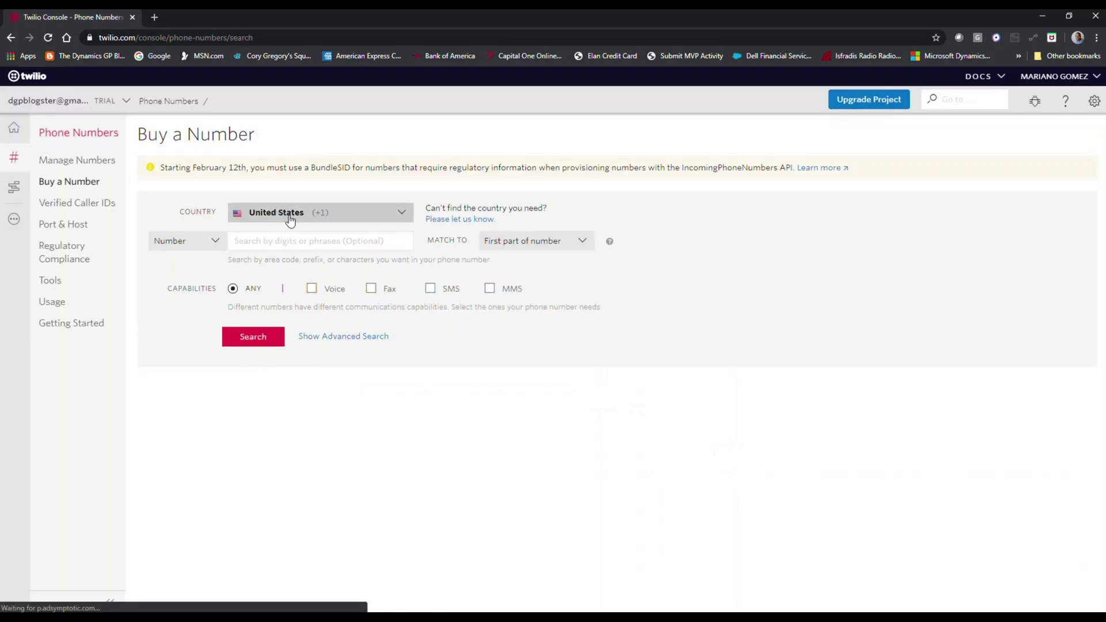
{"action": "left_click", "coordinate": [403, 214]}
{"action": "left_click_drag", "start_coordinate": [411, 244], "coordinate": [410, 209]}
{"action": "left_click", "coordinate": [414, 204]}
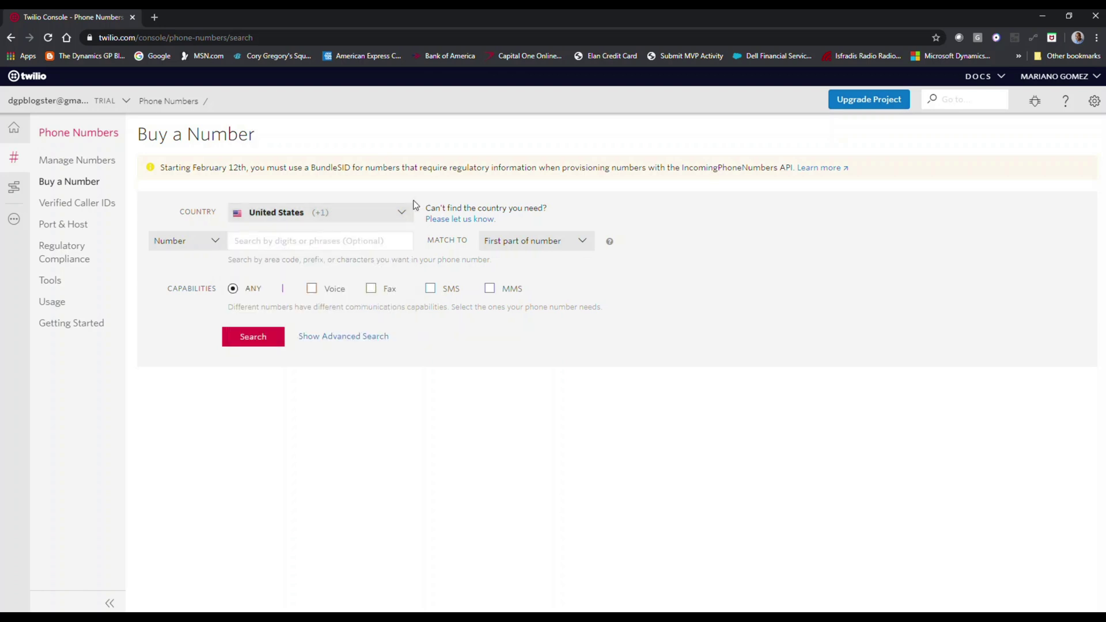
{"action": "left_click", "coordinate": [338, 238]}
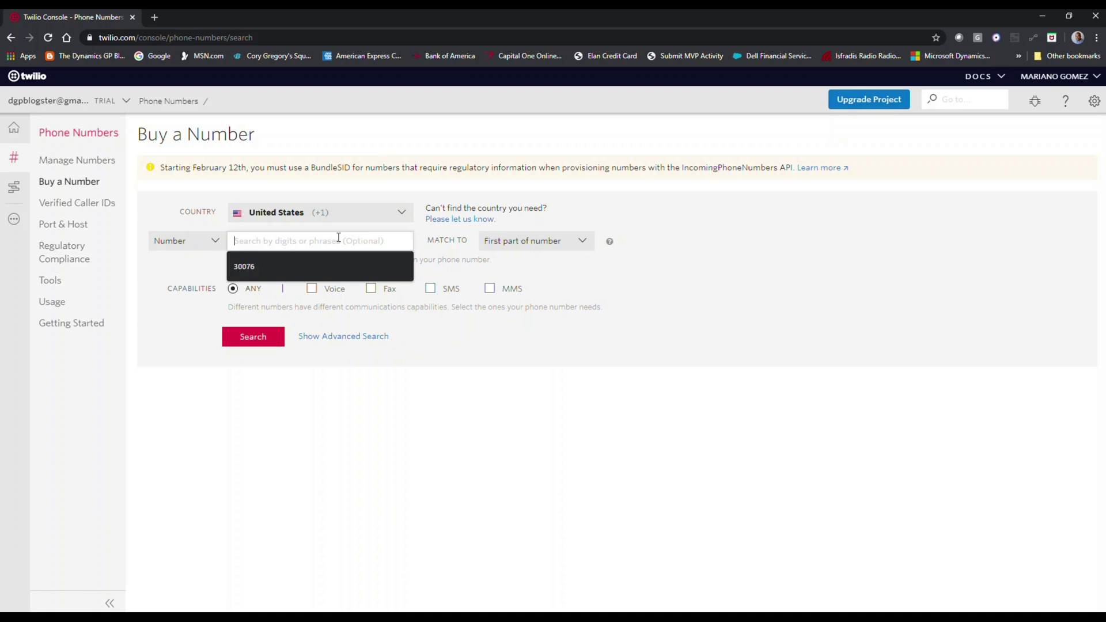
{"action": "type", "text": "305"}
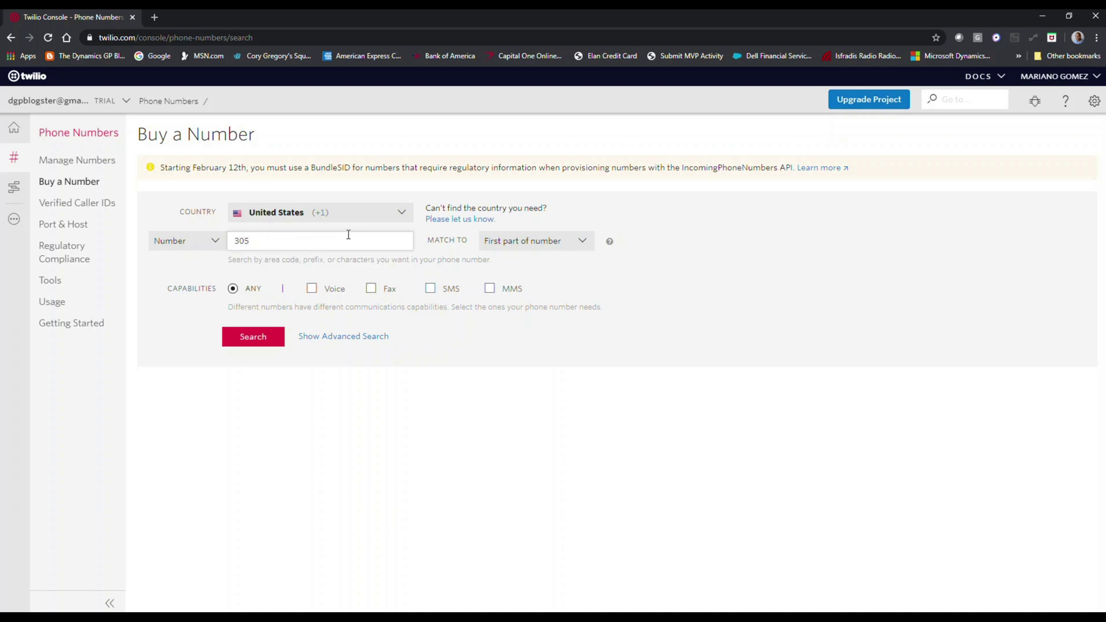
{"action": "left_click", "coordinate": [265, 337]}
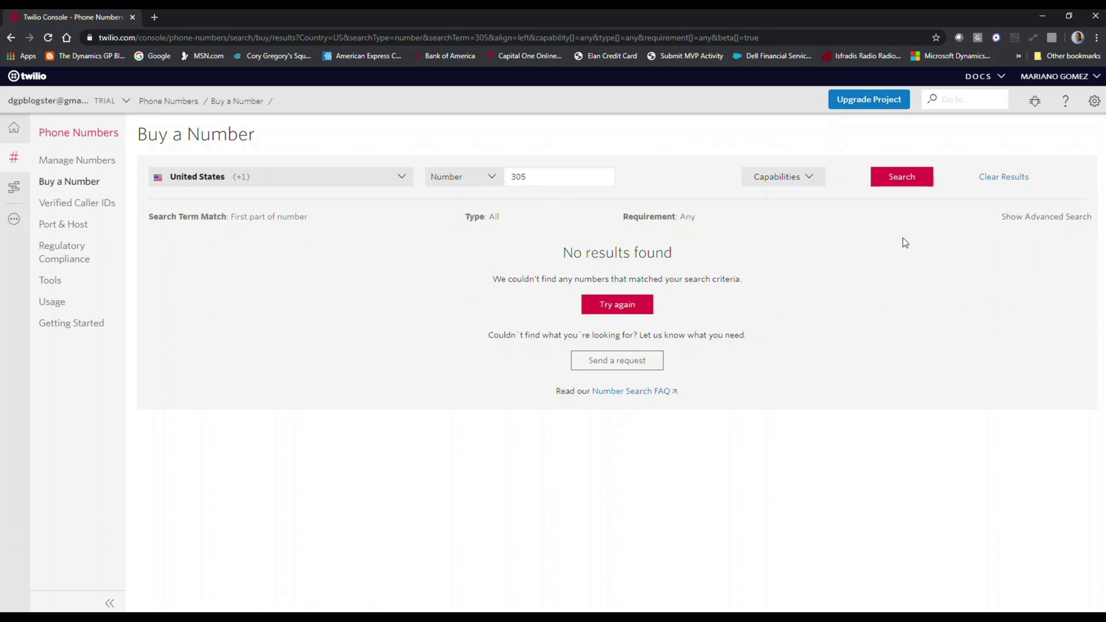
- Clear the empty 305 results, search again, review available numbers, and return to a fresh search
{"action": "left_click", "coordinate": [999, 183]}
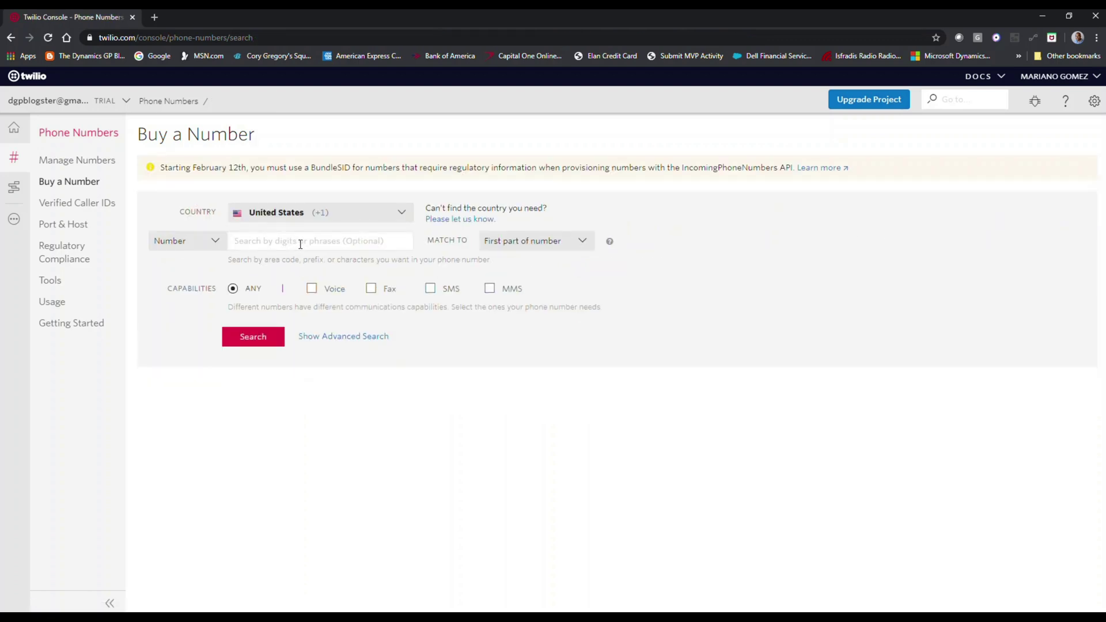
{"action": "left_click", "coordinate": [300, 244]}
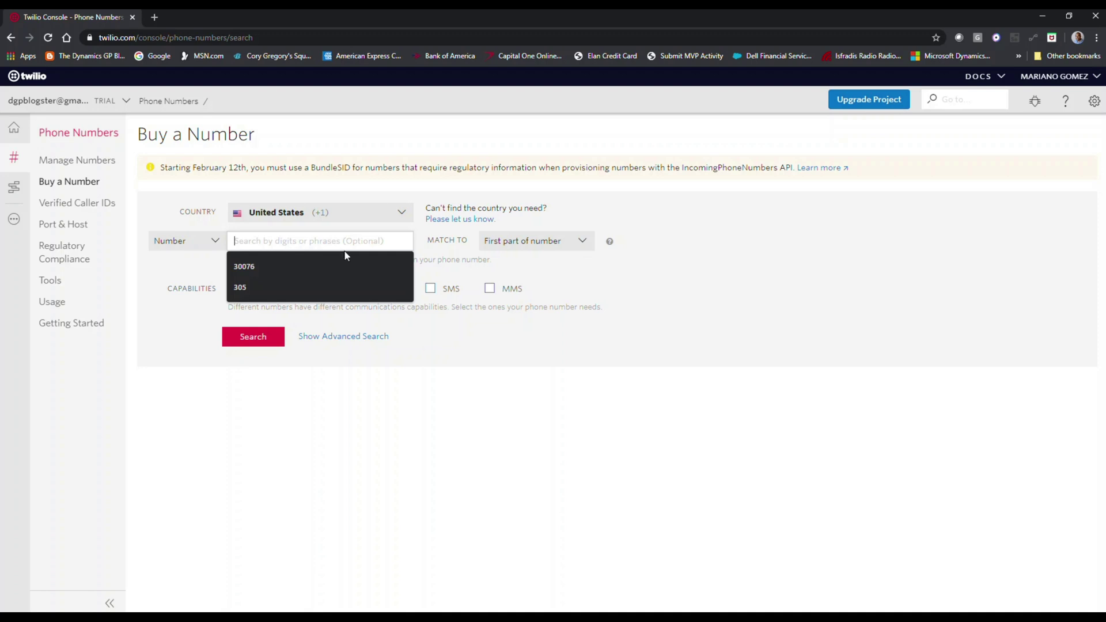
{"action": "left_click", "coordinate": [607, 375]}
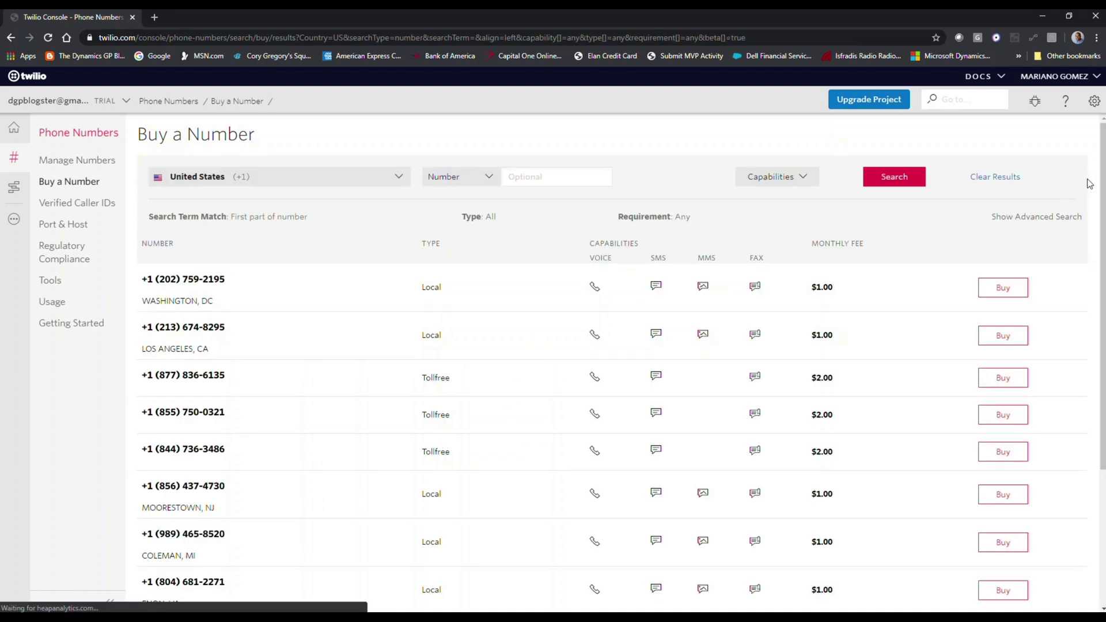
{"action": "scroll", "coordinate": [1103, 164], "scroll_direction": "down", "scroll_amount": 3}
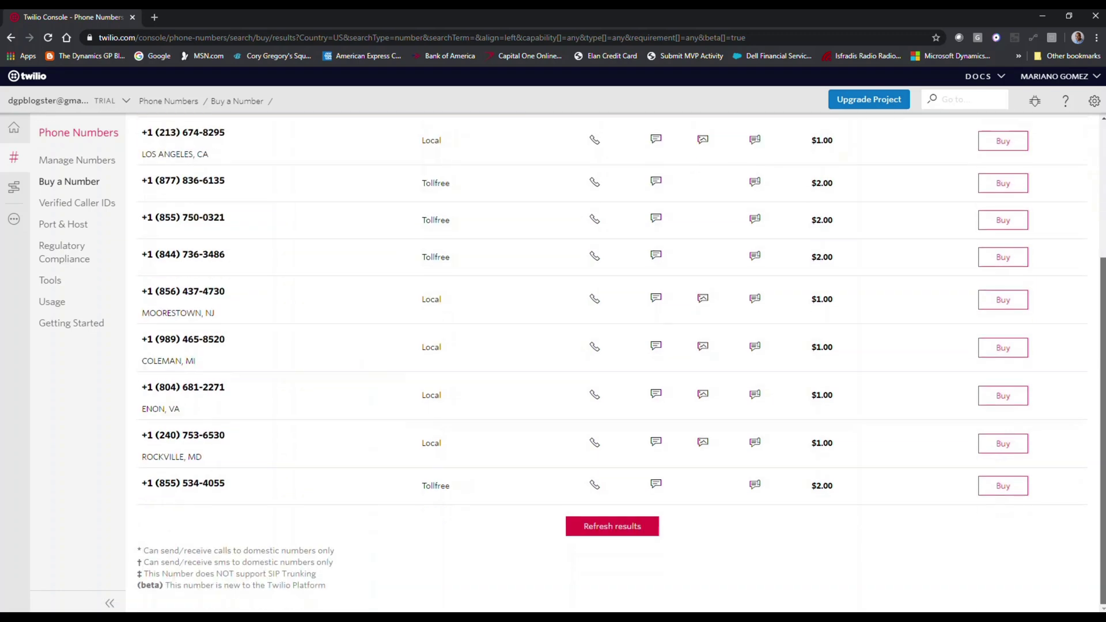
{"action": "scroll", "coordinate": [1079, 167], "scroll_direction": "up", "scroll_amount": 3}
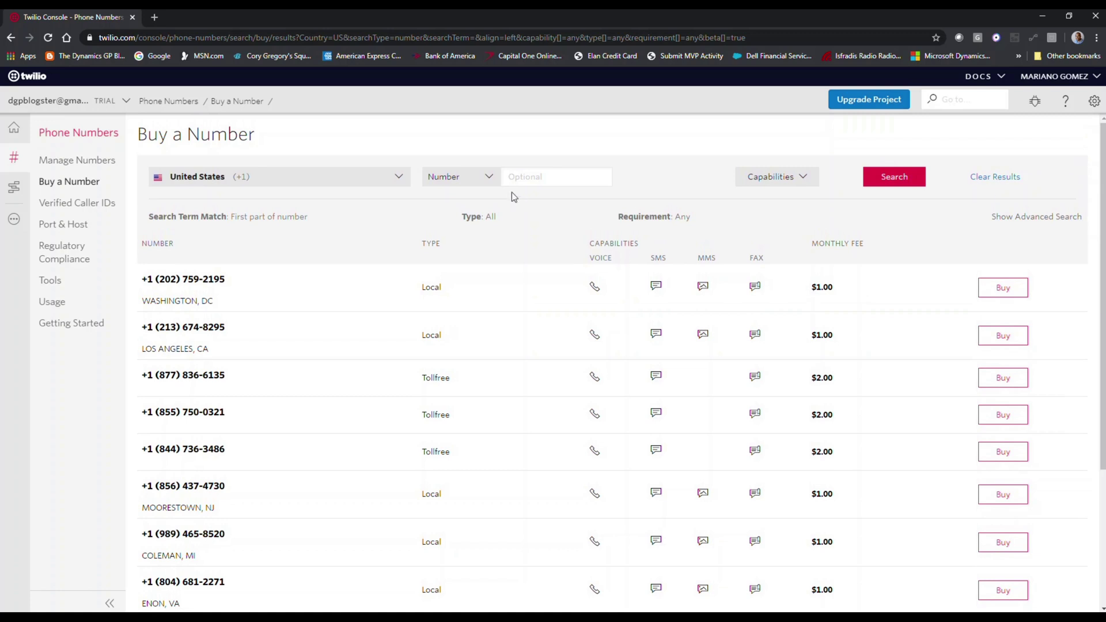
{"action": "left_click", "coordinate": [83, 182]}
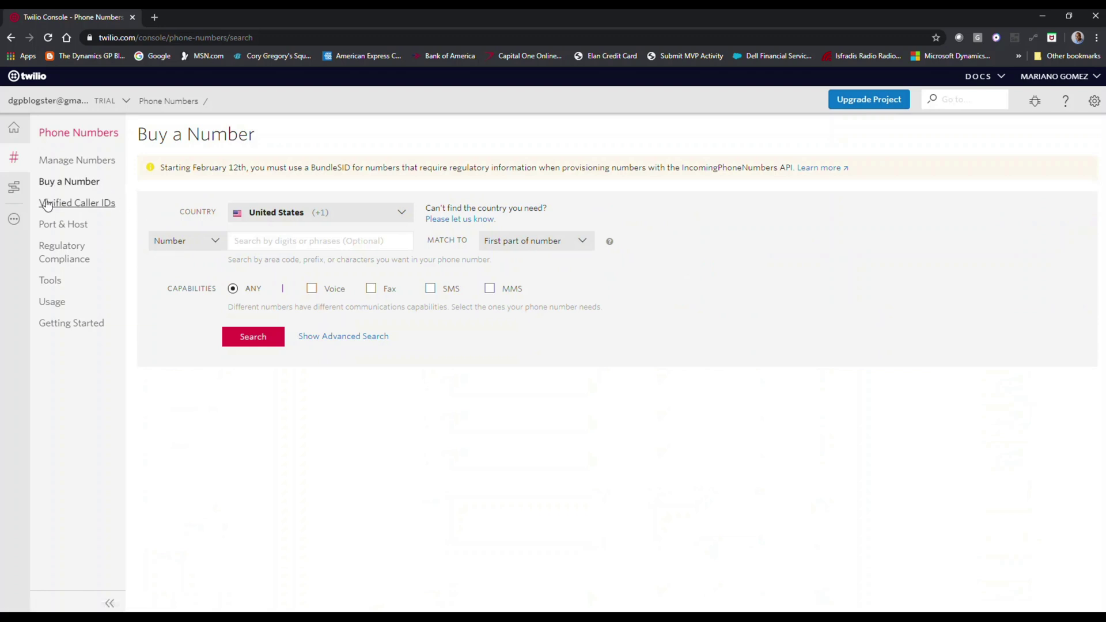
- Check the Active Numbers list and the Twilio dashboard, then open a blank browser tab
{"action": "left_click", "coordinate": [15, 157]}
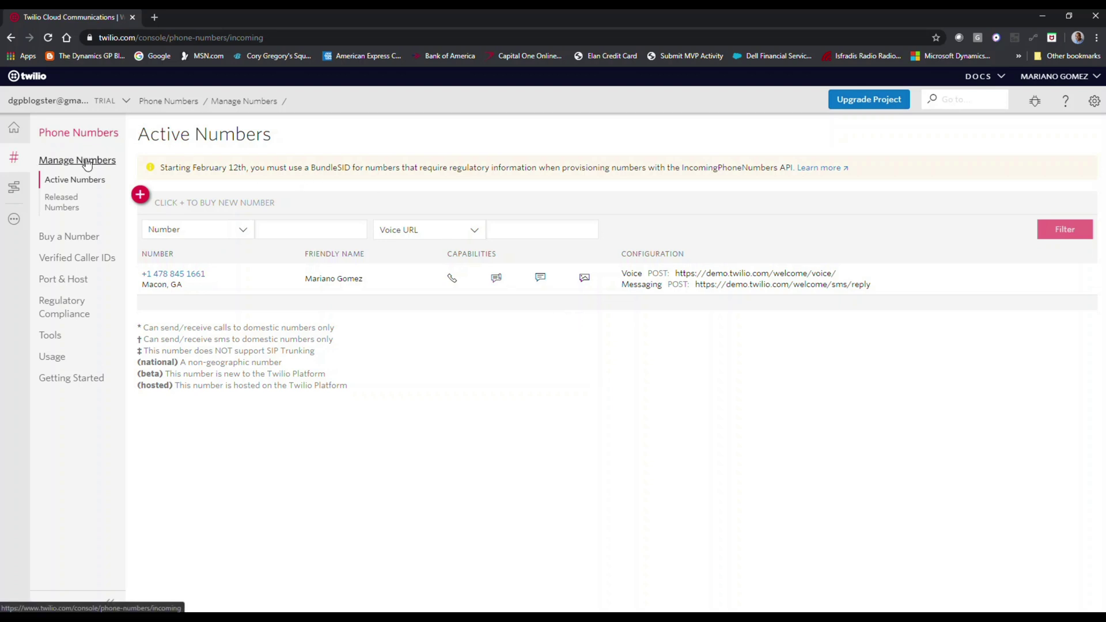
{"action": "left_click", "coordinate": [14, 128]}
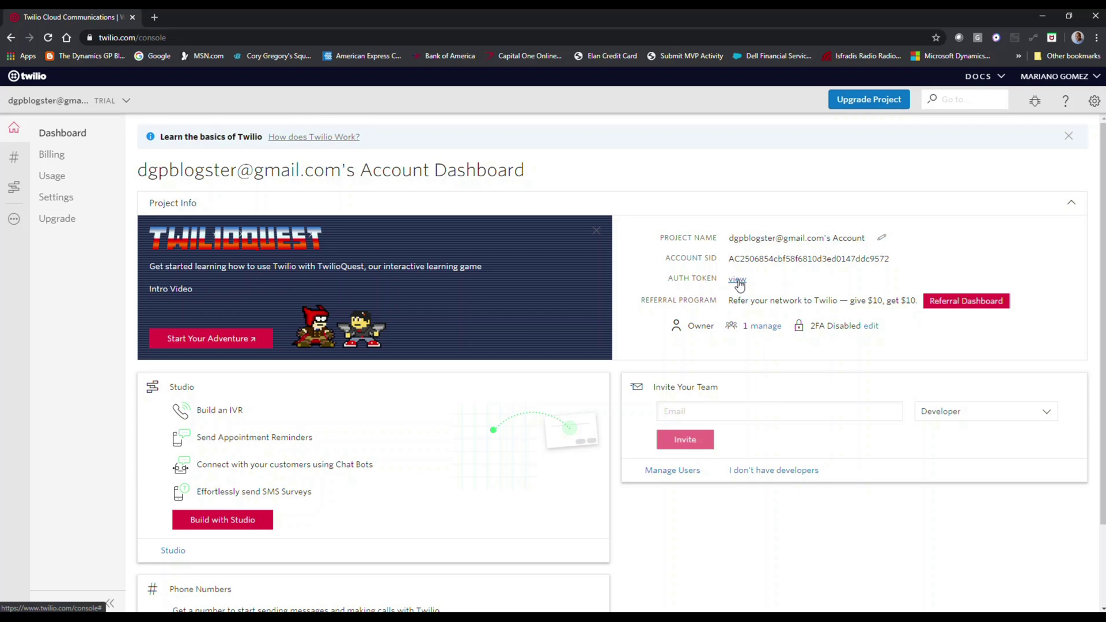
{"action": "left_click", "coordinate": [154, 17]}
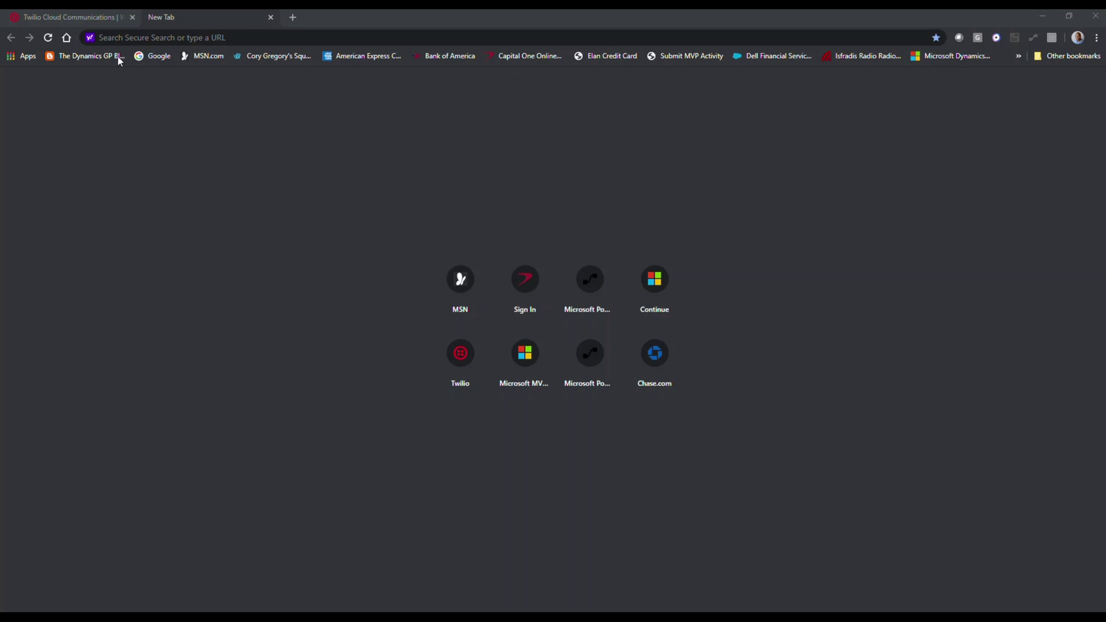
- Go to flow.microsoft.com and create a blank Instant flow, skipping the setup dialog
{"action": "left_click", "coordinate": [215, 36]}
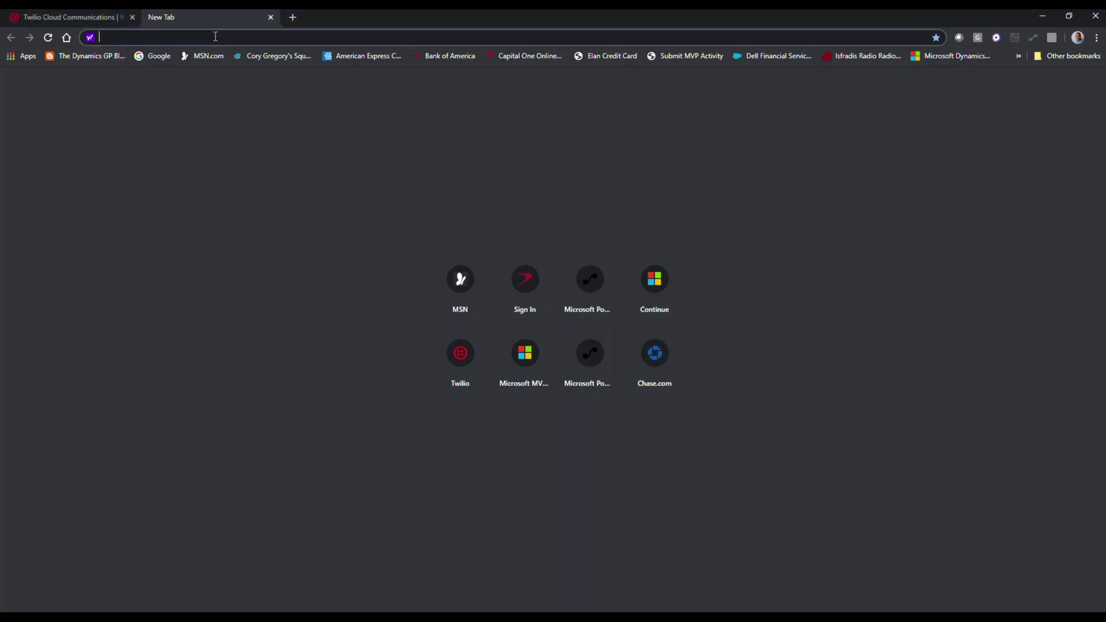
{"action": "type", "text": "flow"}
{"action": "key", "text": "Return"}
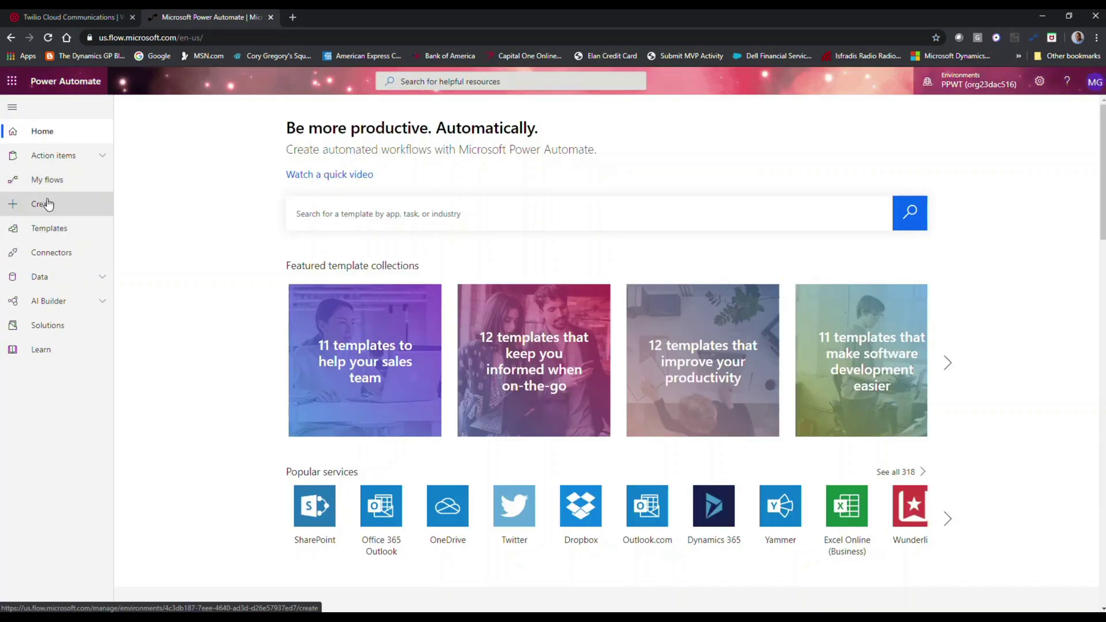
{"action": "left_click", "coordinate": [47, 205]}
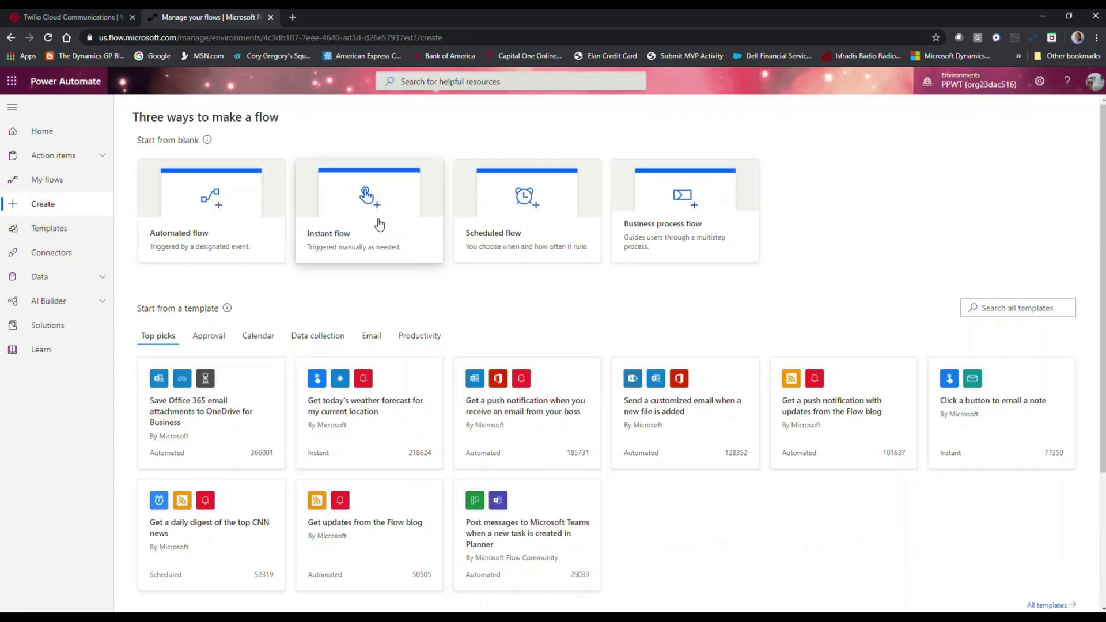
{"action": "left_click", "coordinate": [379, 224]}
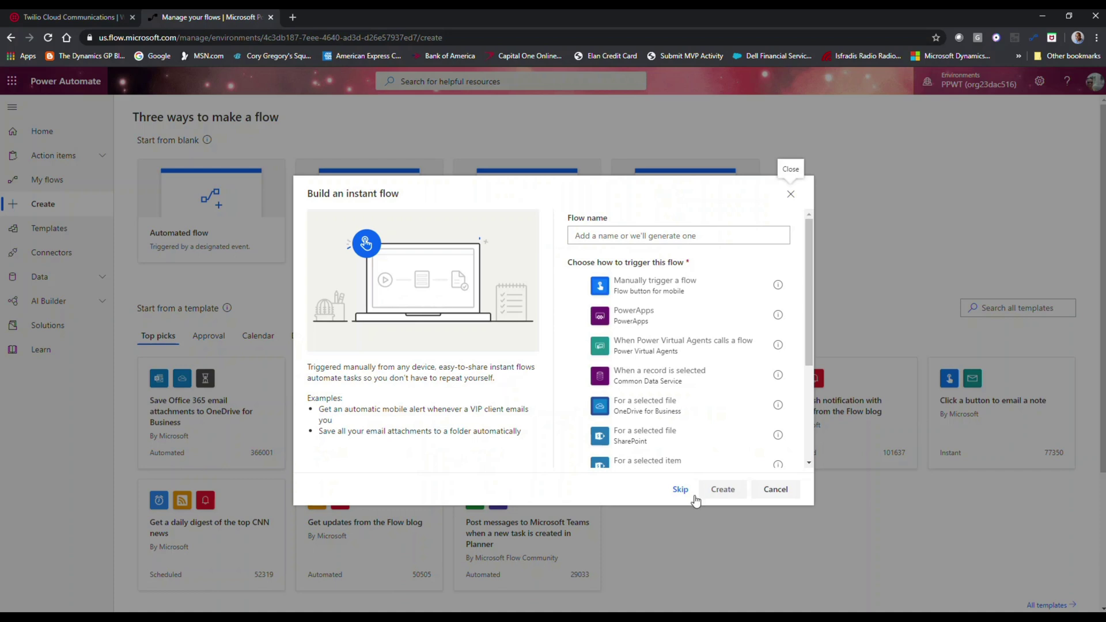
{"action": "left_click", "coordinate": [679, 489]}
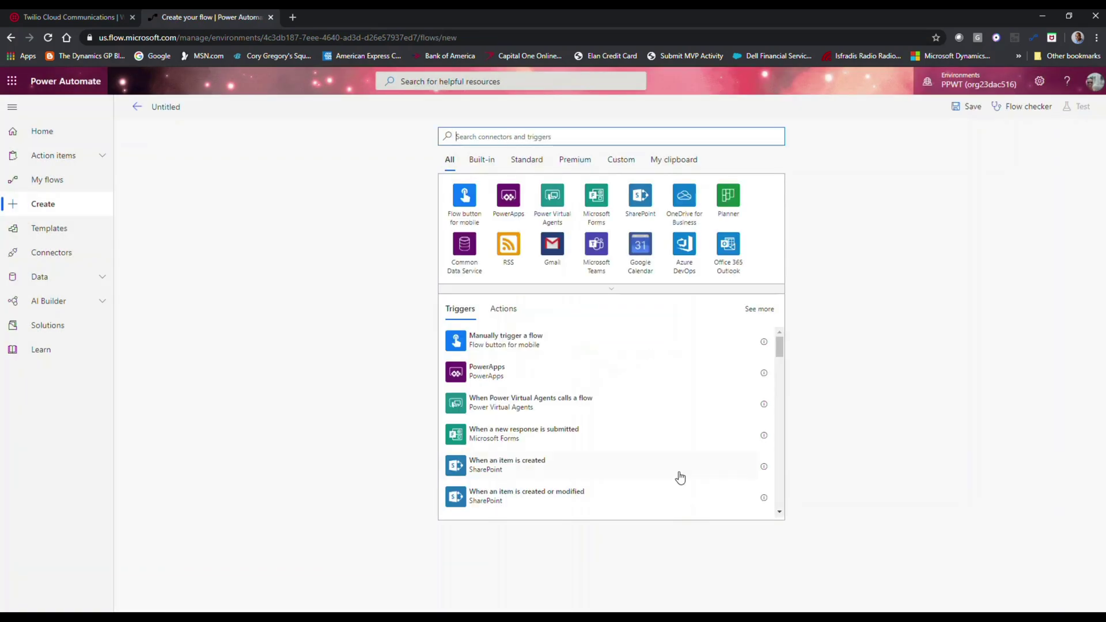
- Use the 'When a Flic is pressed' trigger on button FLYX for any event, and add a new step
{"action": "type", "text": "flic"}
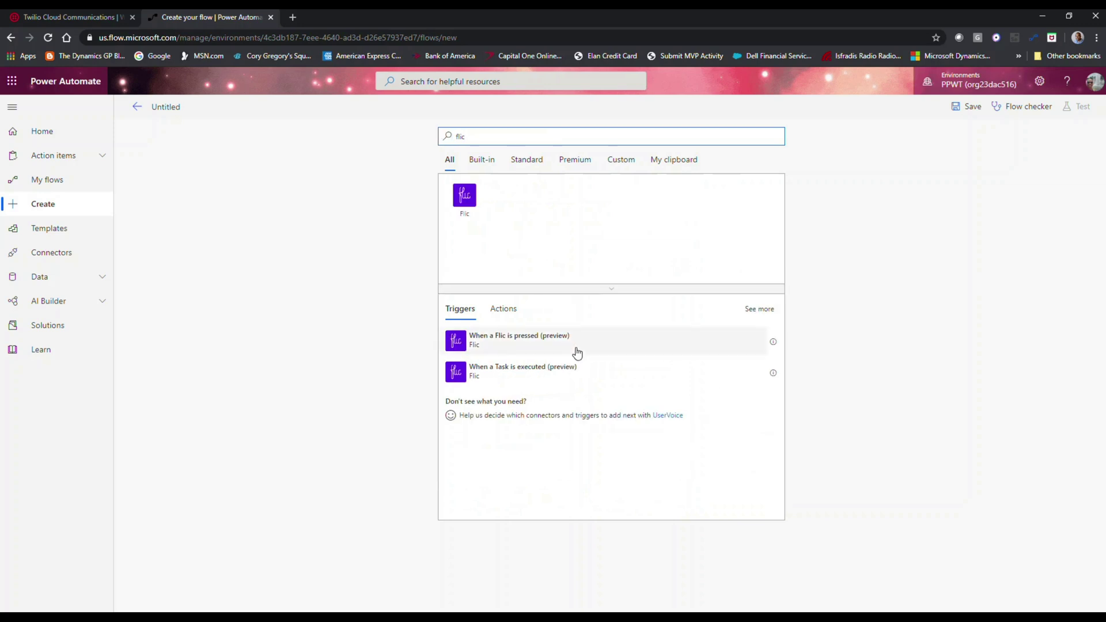
{"action": "left_click", "coordinate": [540, 343]}
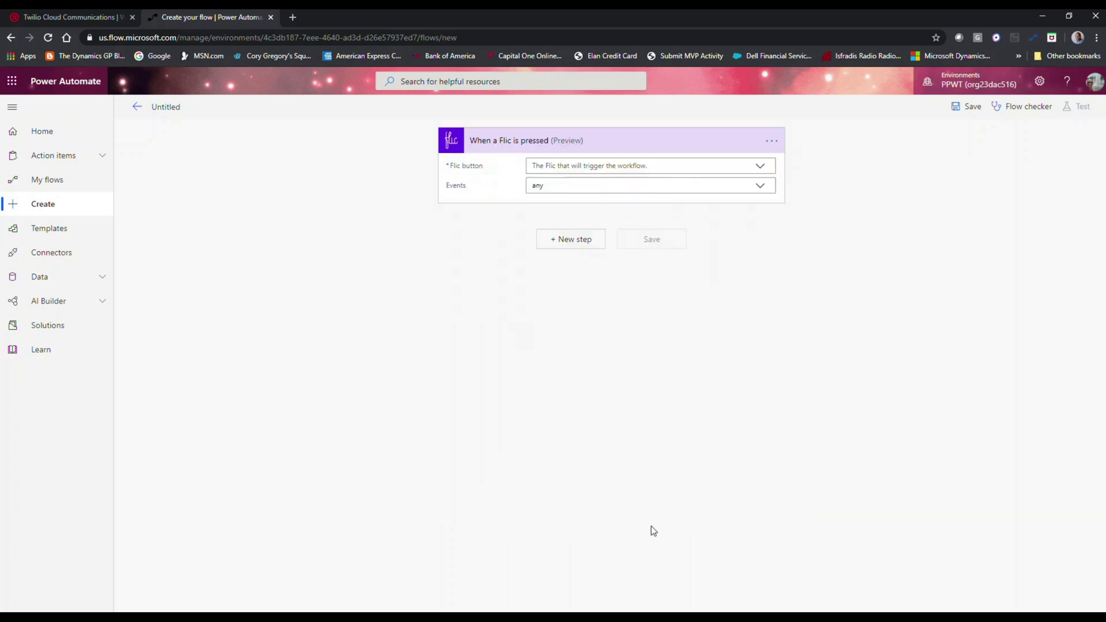
{"action": "left_click", "coordinate": [761, 168]}
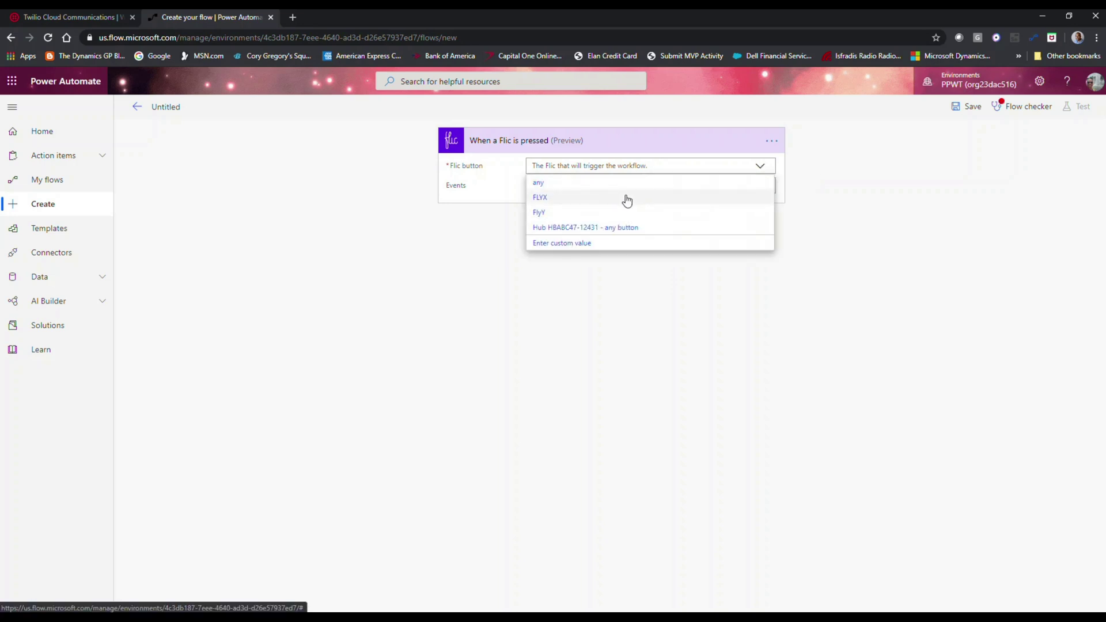
{"action": "left_click", "coordinate": [627, 199]}
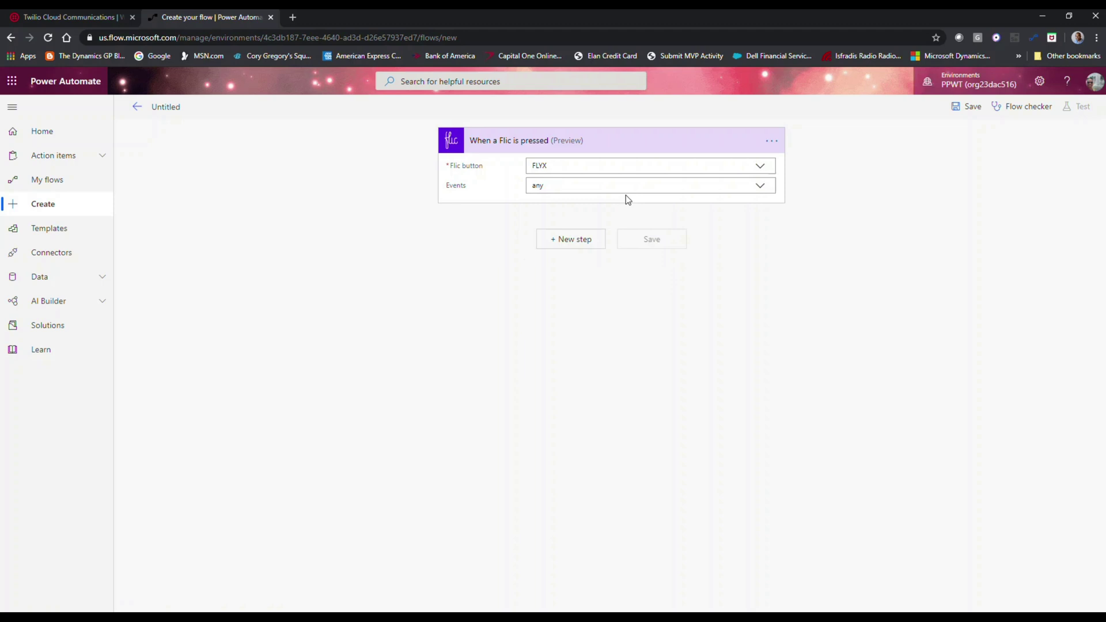
{"action": "left_click", "coordinate": [760, 188]}
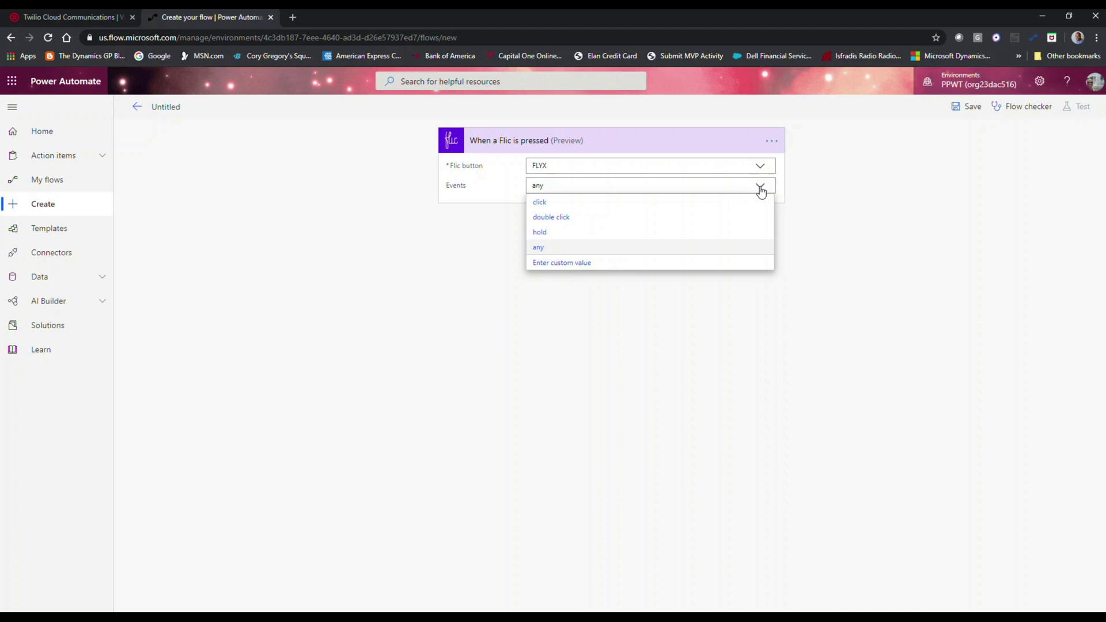
{"action": "left_click", "coordinate": [538, 248]}
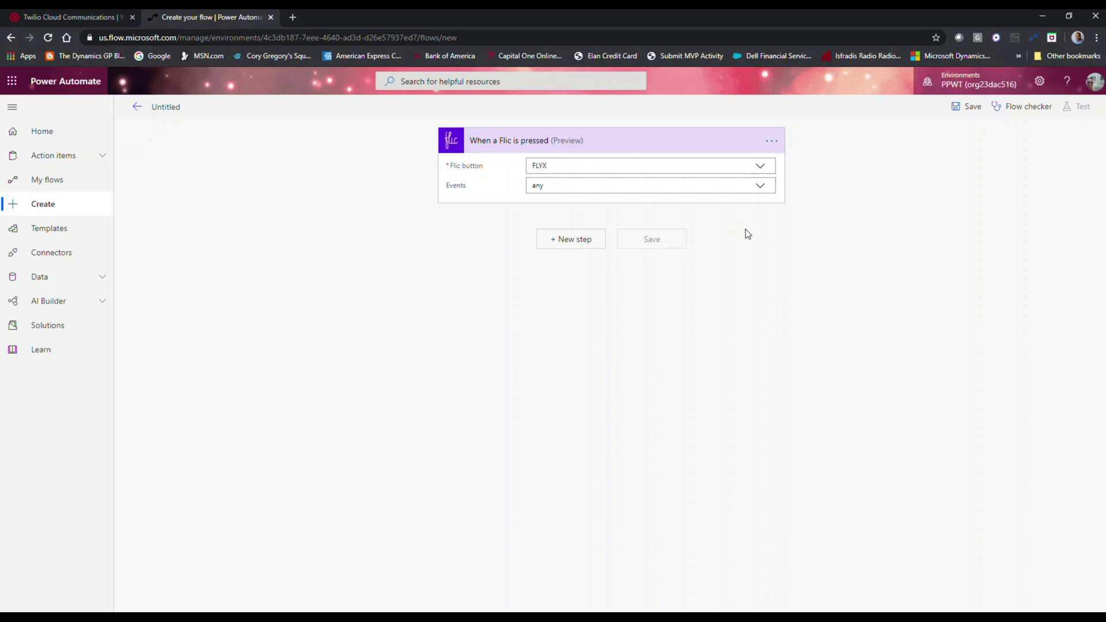
{"action": "left_click", "coordinate": [584, 247]}
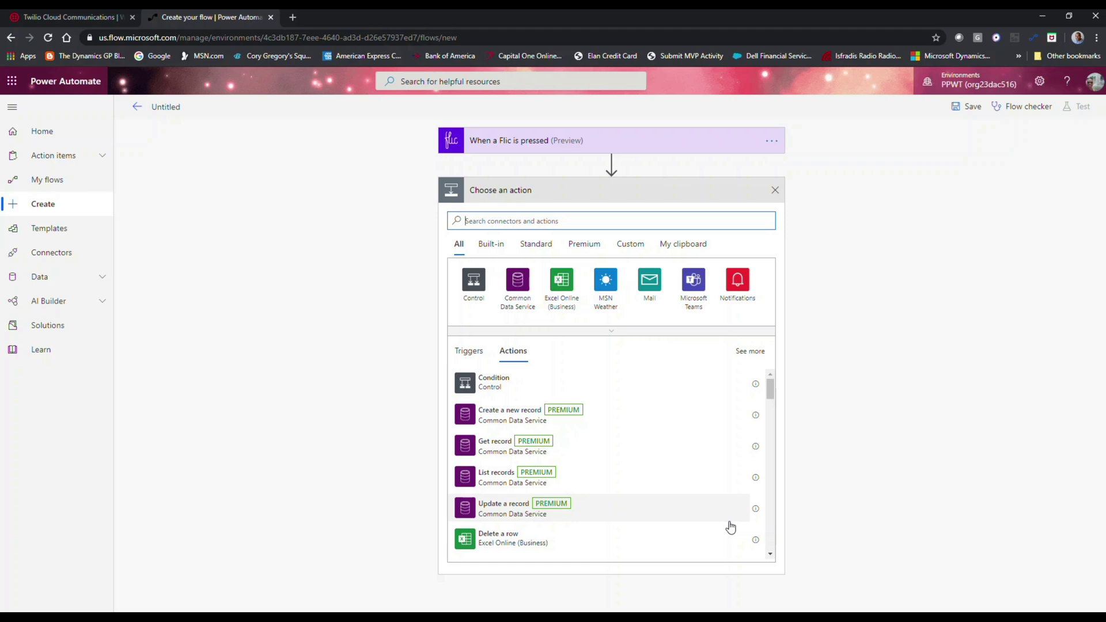
- Open affirmations.dev in a new tab and view its JSON affirmation
{"action": "key", "text": "ctrl+t"}
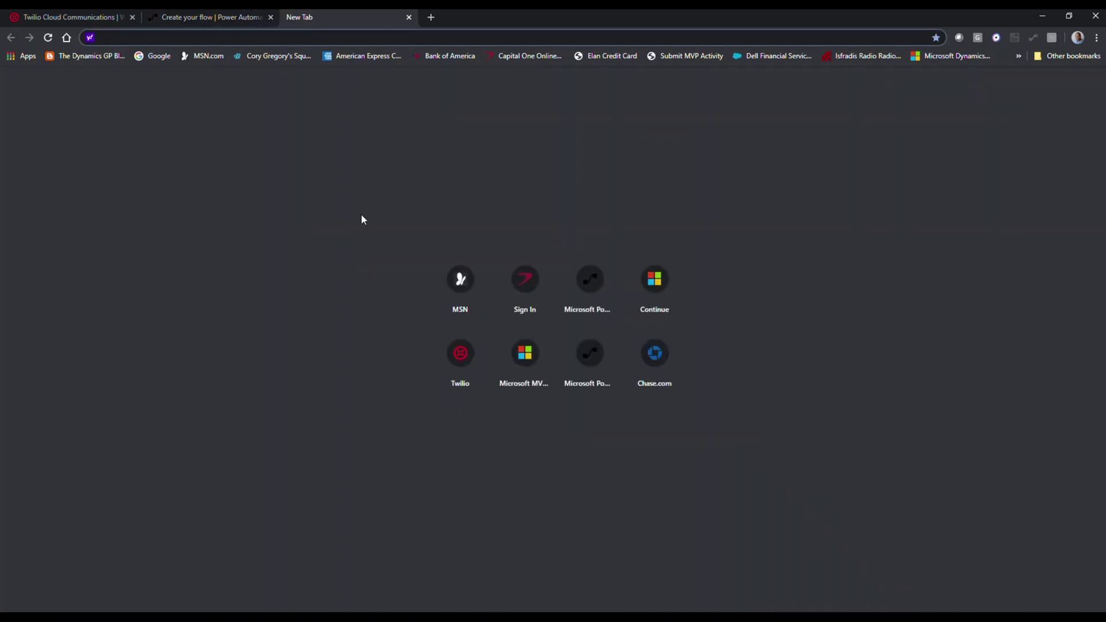
{"action": "type", "text": "affirmations.dev"}
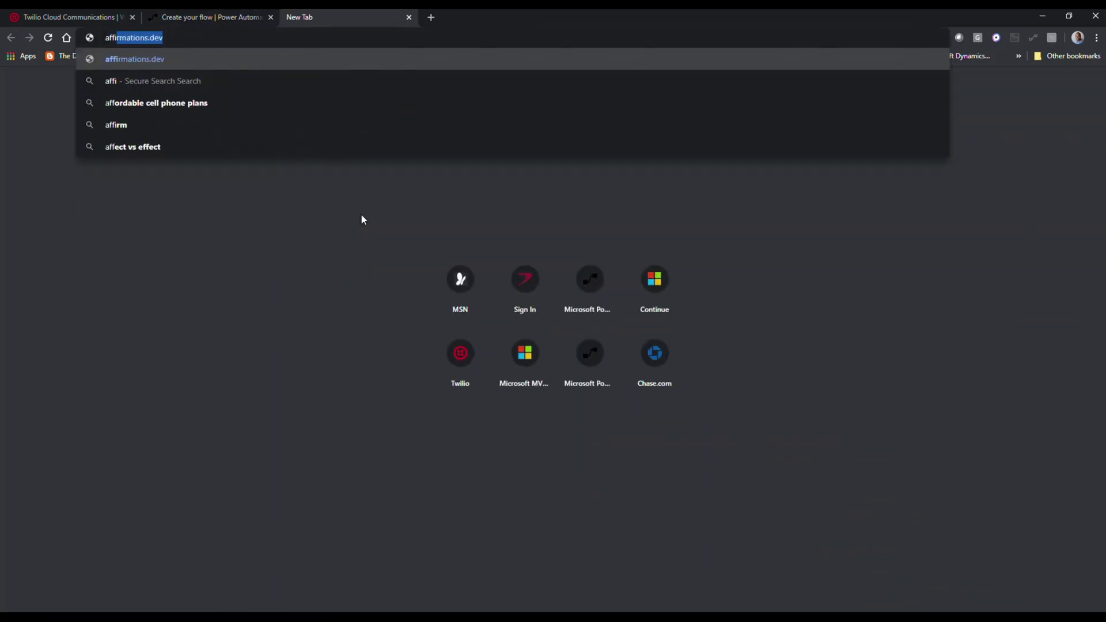
{"action": "key", "text": "Return"}
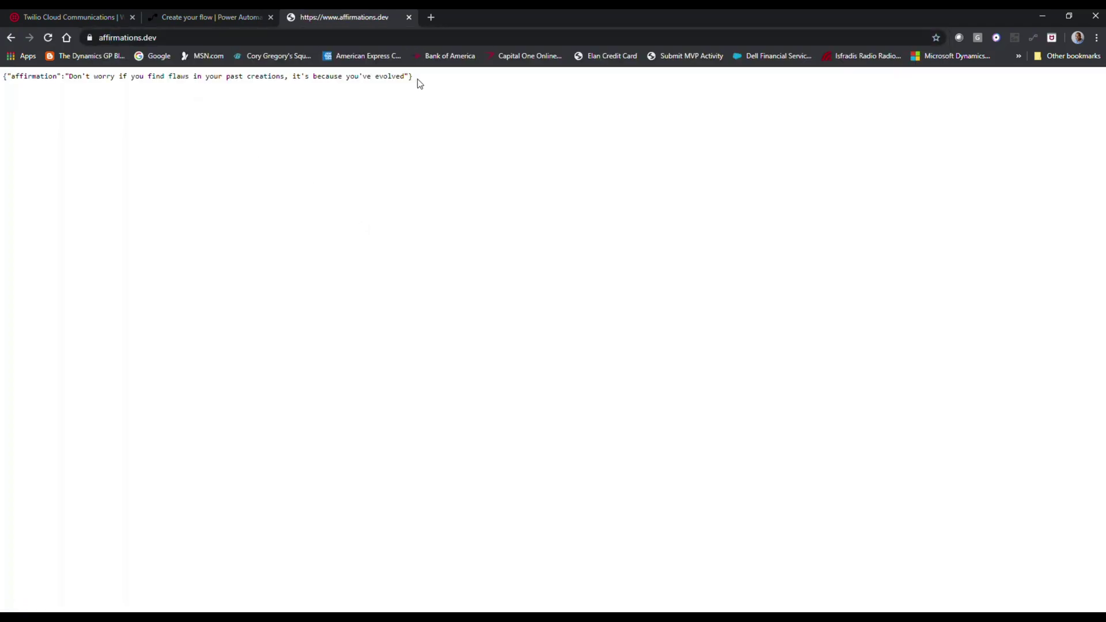
{"action": "left_click_drag", "start_coordinate": [414, 77], "coordinate": [3, 77]}
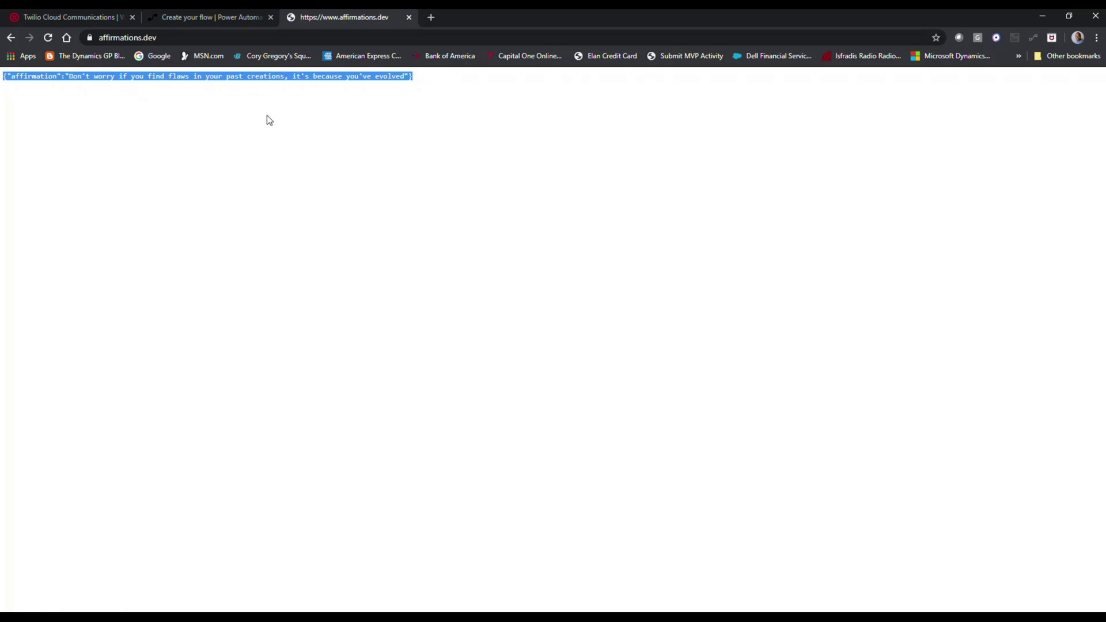
{"action": "left_click", "coordinate": [13, 86]}
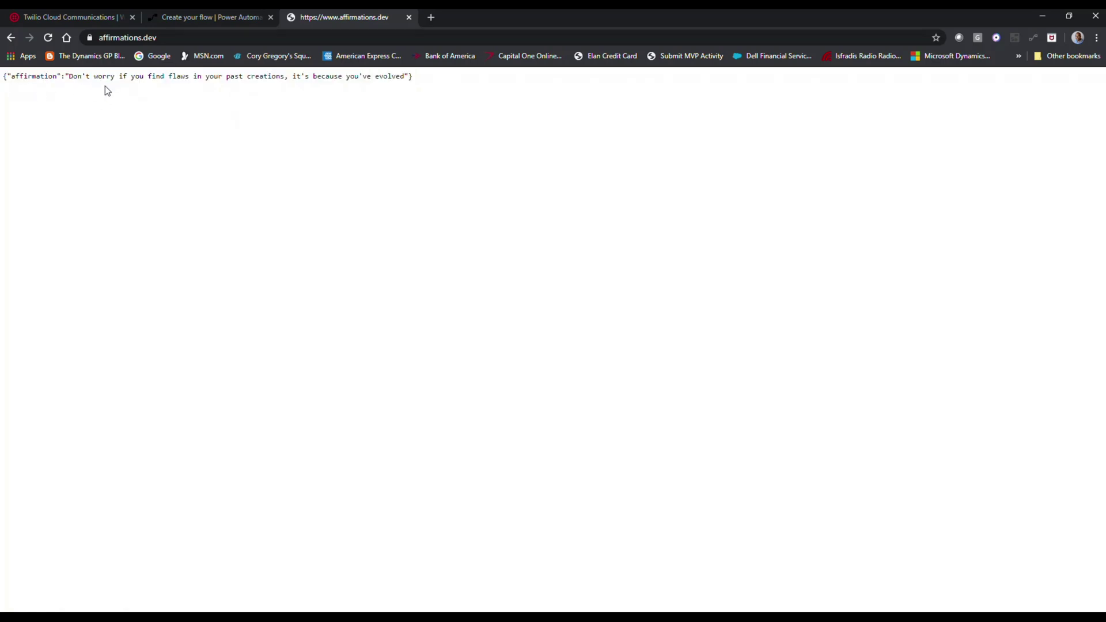
- Reload affirmations.dev four times to confirm each load returns a different affirmation
{"action": "left_click", "coordinate": [47, 39]}
{"action": "left_click", "coordinate": [47, 38]}
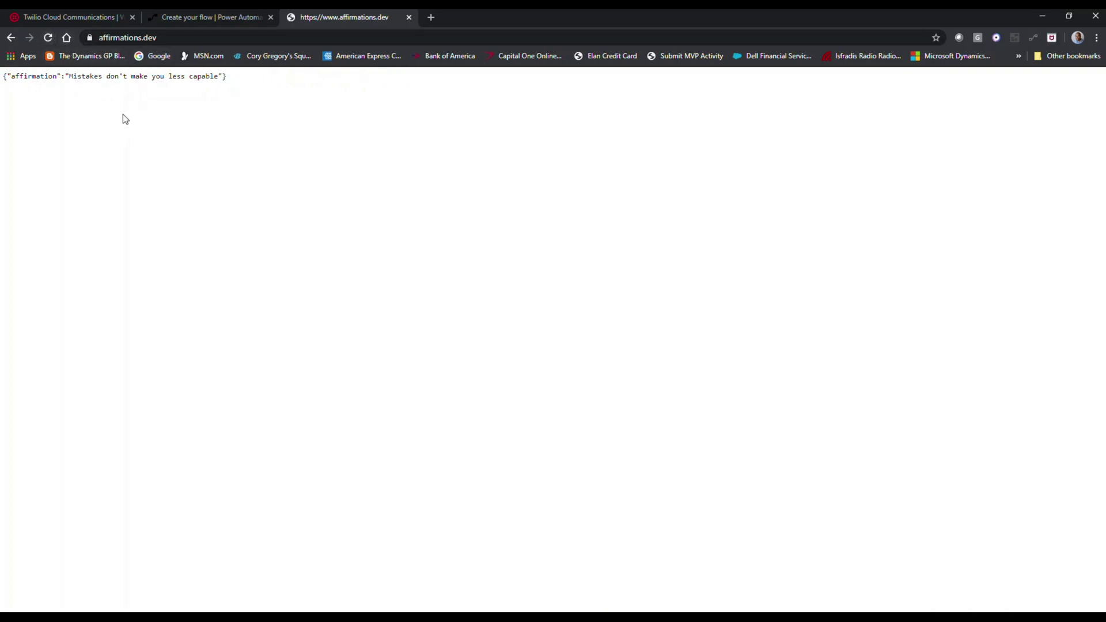
{"action": "left_click", "coordinate": [48, 37]}
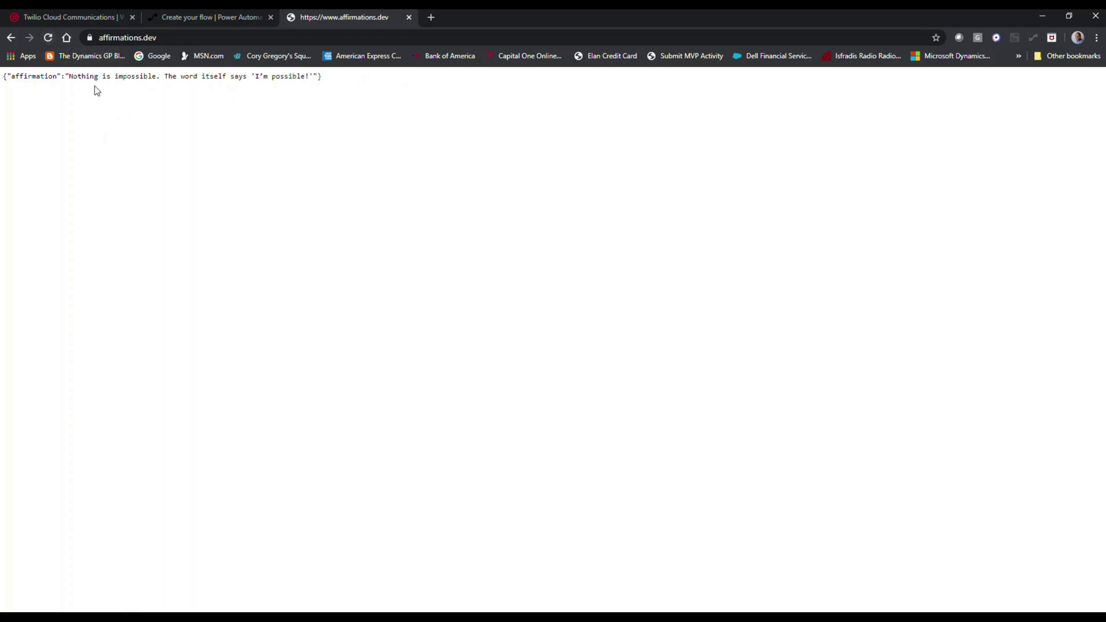
{"action": "left_click", "coordinate": [47, 38]}
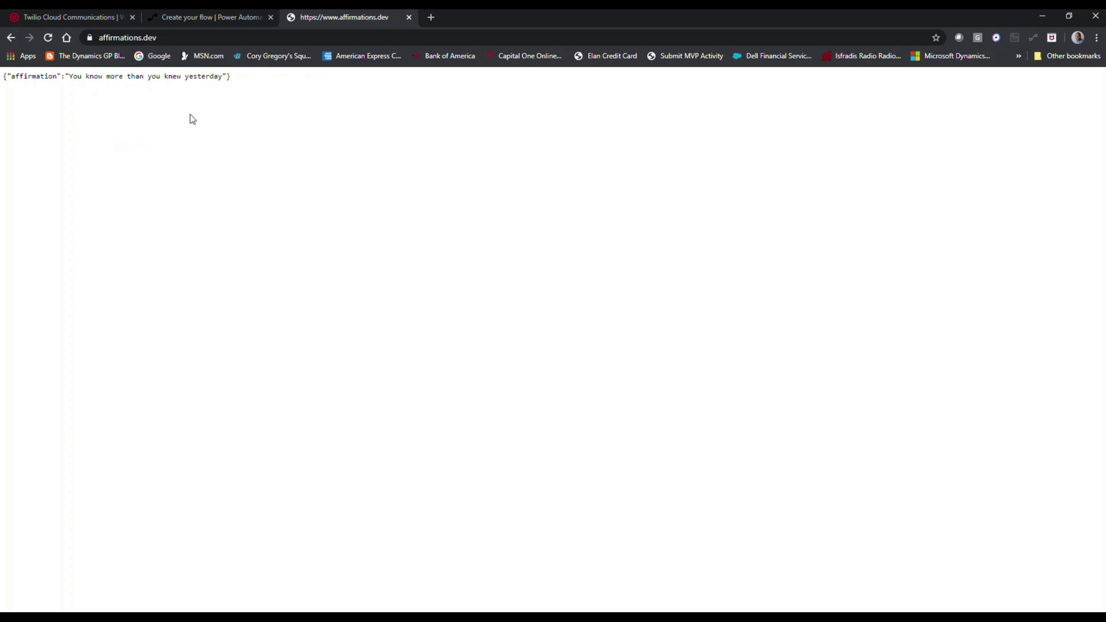
{"action": "left_click", "coordinate": [219, 19]}
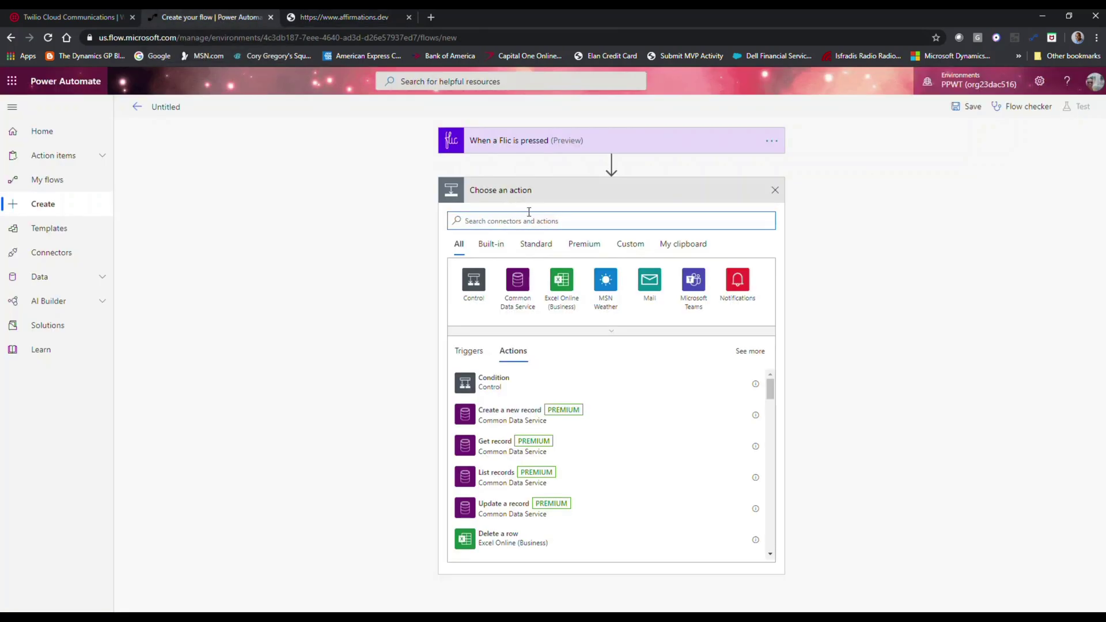
- Add an HTTP action after the Flic trigger with method GET
{"action": "type", "text": "https"}
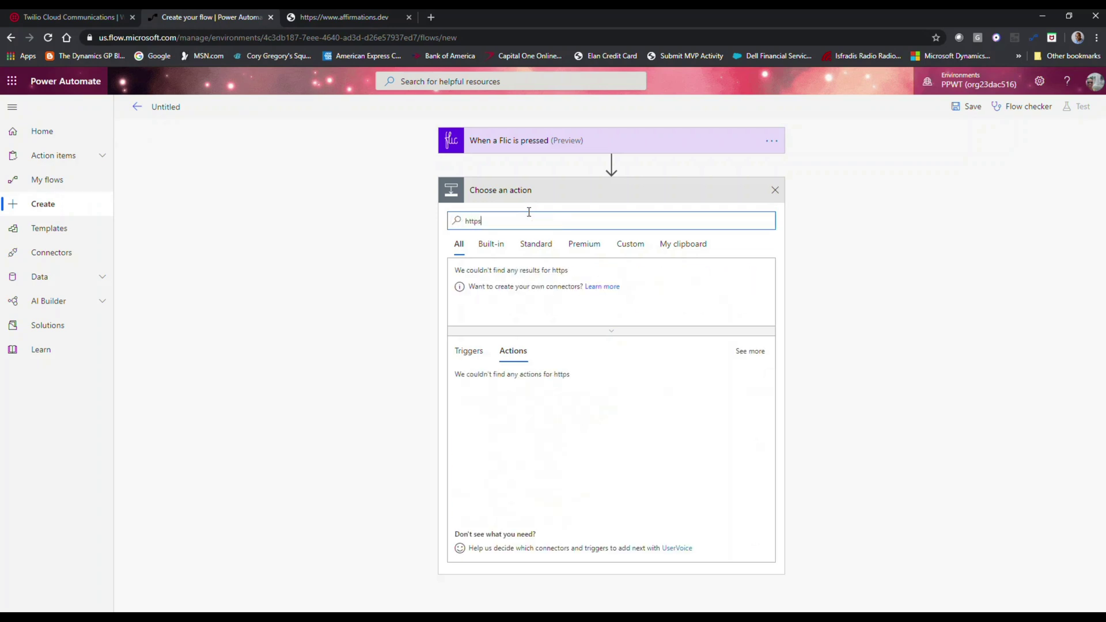
{"action": "key", "text": "BackSpace"}
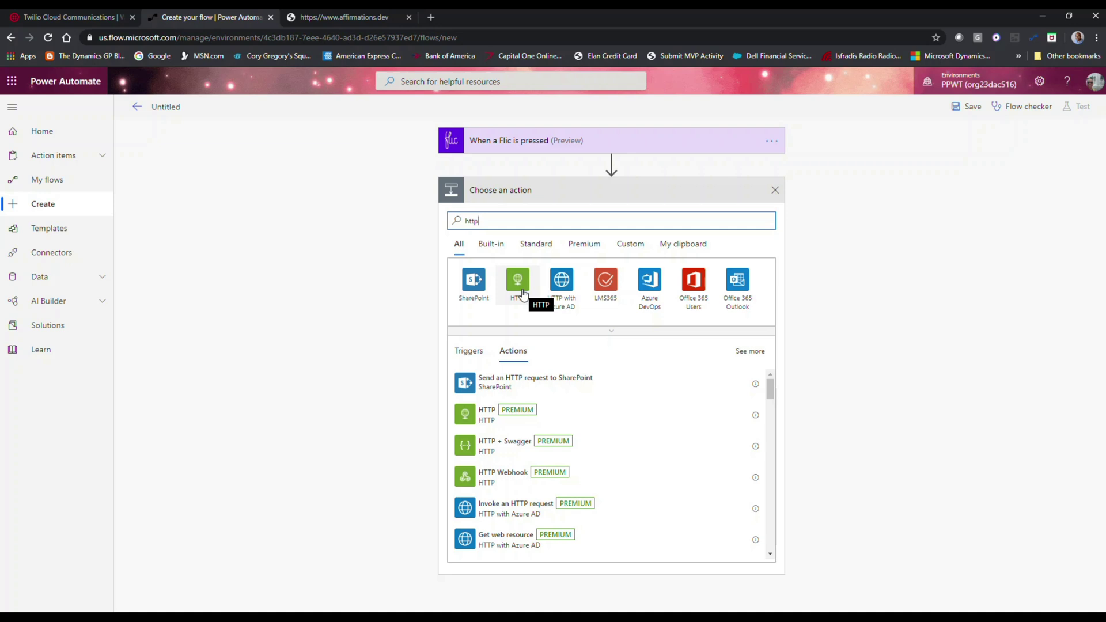
{"action": "left_click", "coordinate": [498, 420]}
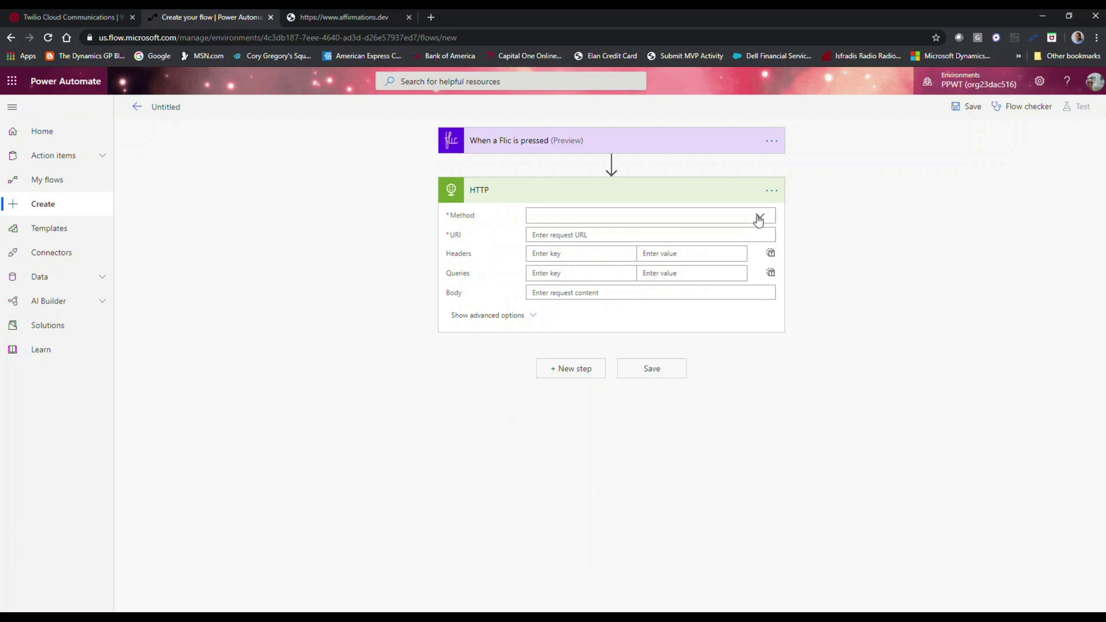
{"action": "left_click", "coordinate": [758, 218]}
{"action": "left_click", "coordinate": [626, 233]}
{"action": "left_click", "coordinate": [341, 16]}
{"action": "left_click", "coordinate": [331, 36]}
{"action": "key", "text": "ctrl+c"}
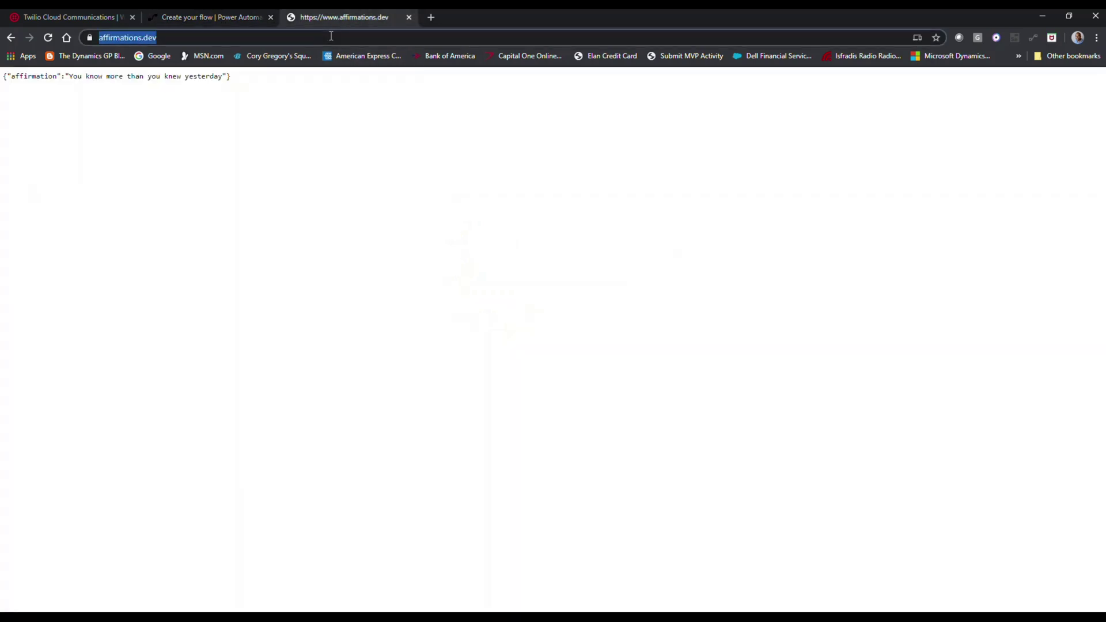
{"action": "left_click", "coordinate": [211, 16]}
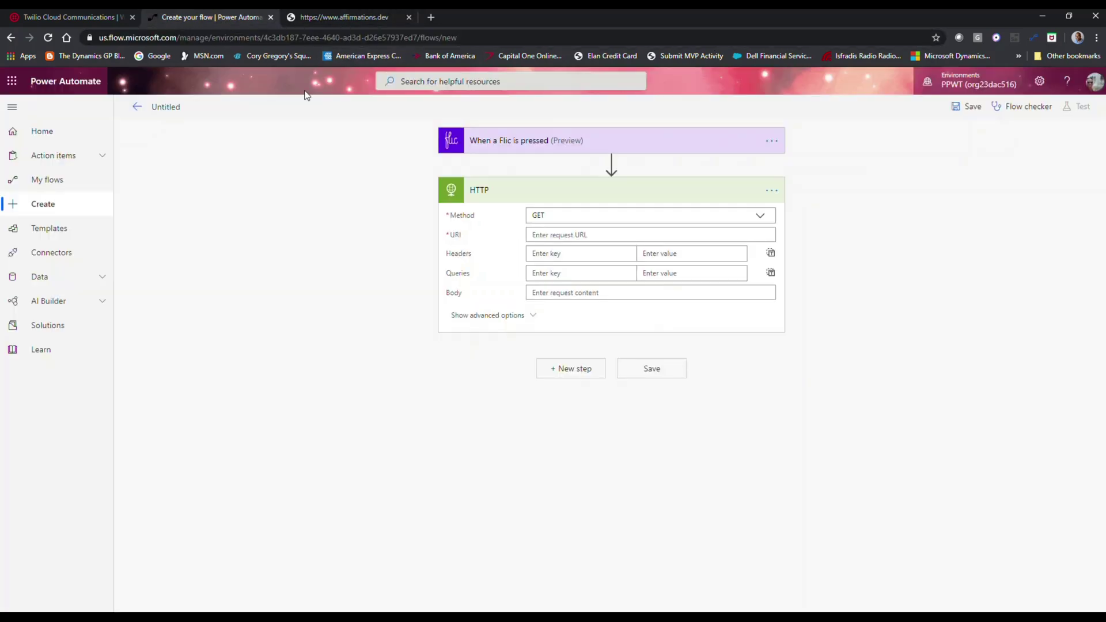
{"action": "left_click", "coordinate": [541, 235]}
{"action": "key", "text": "ctrl+v"}
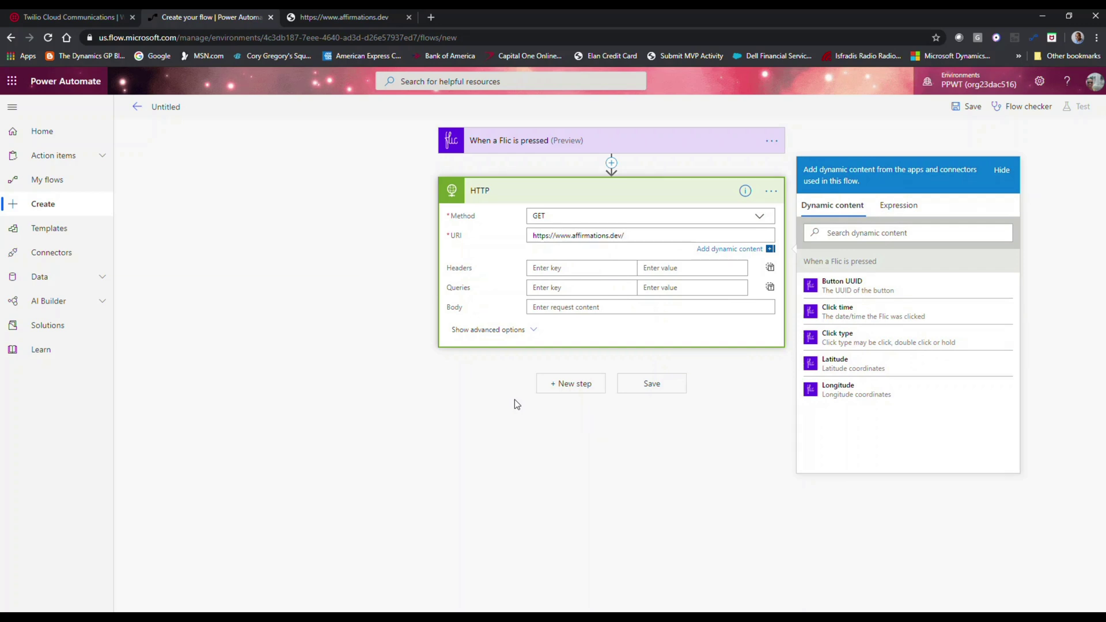
- Rename the flow to 'Get my affirmation' and save it
{"action": "left_click", "coordinate": [499, 370]}
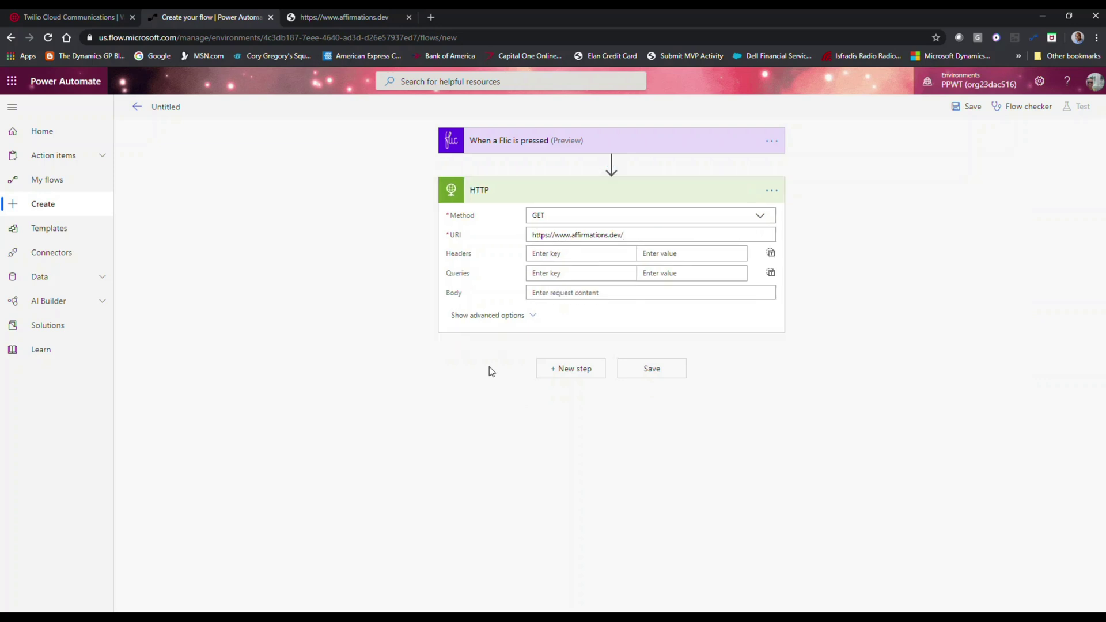
{"action": "left_click", "coordinate": [182, 108]}
{"action": "type", "text": "Get my affirmation"}
{"action": "left_click", "coordinate": [968, 109]}
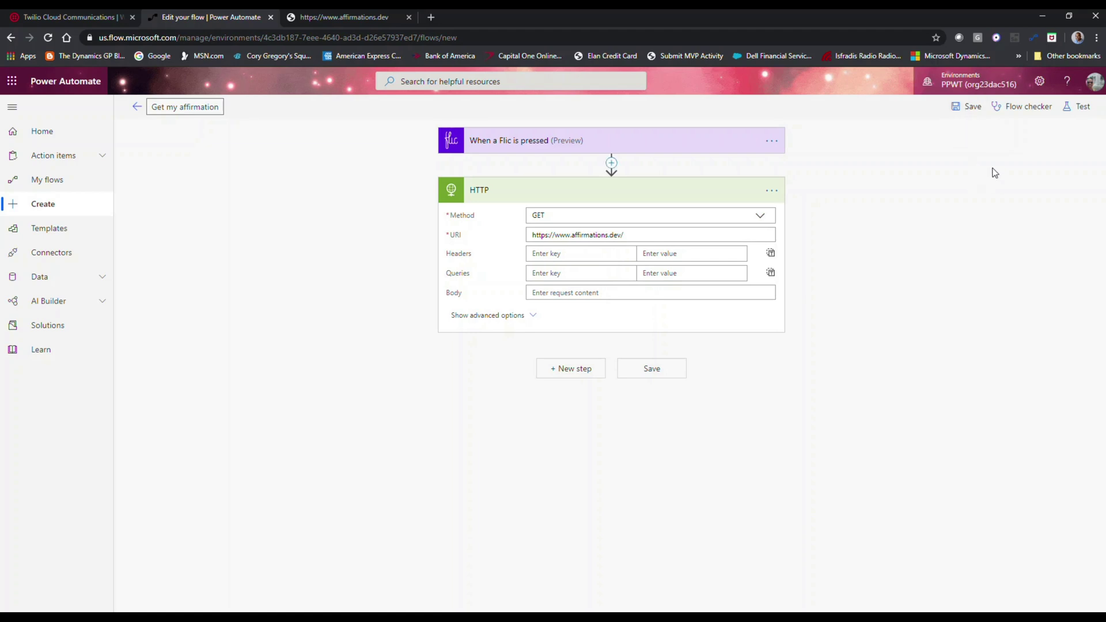
- Leave the editor and refresh the runs list to see the Succeeded run
{"action": "left_click", "coordinate": [136, 106]}
{"action": "left_click", "coordinate": [606, 137]}
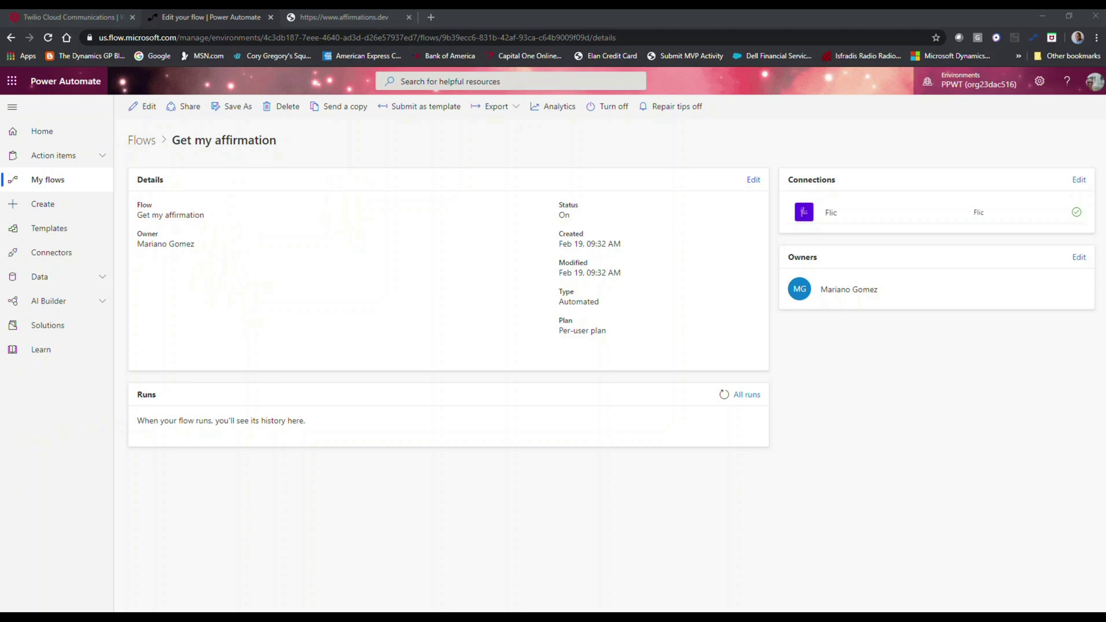
{"action": "left_click", "coordinate": [724, 394]}
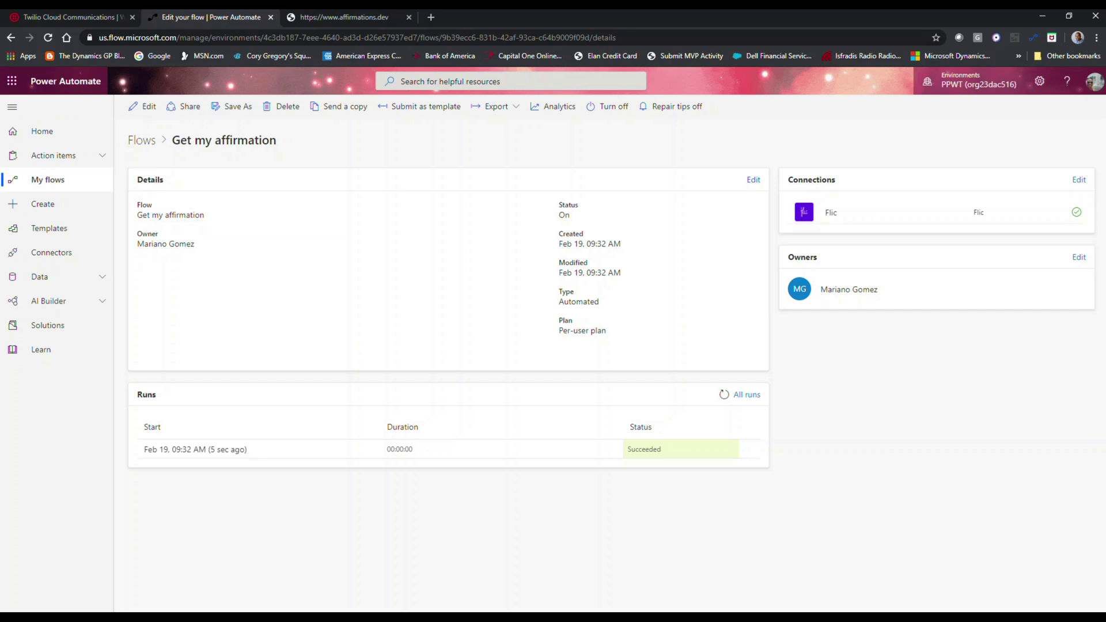
- Inspect the latest run's status-200 HTTP response, copy its affirmation JSON body, and reopen the editor
{"action": "left_click", "coordinate": [210, 450]}
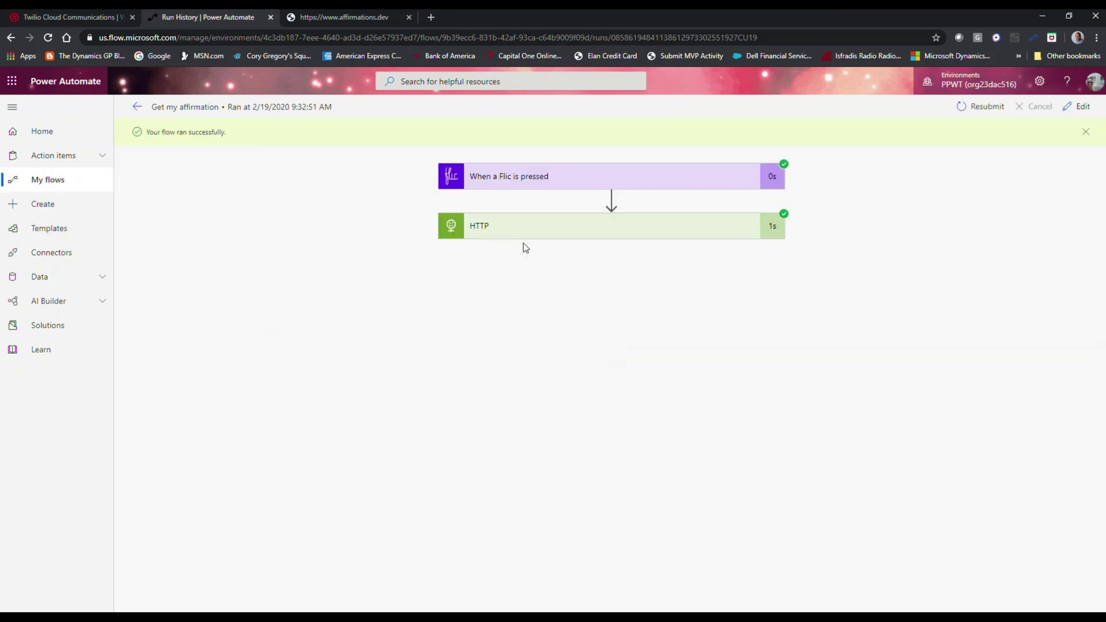
{"action": "left_click", "coordinate": [603, 177]}
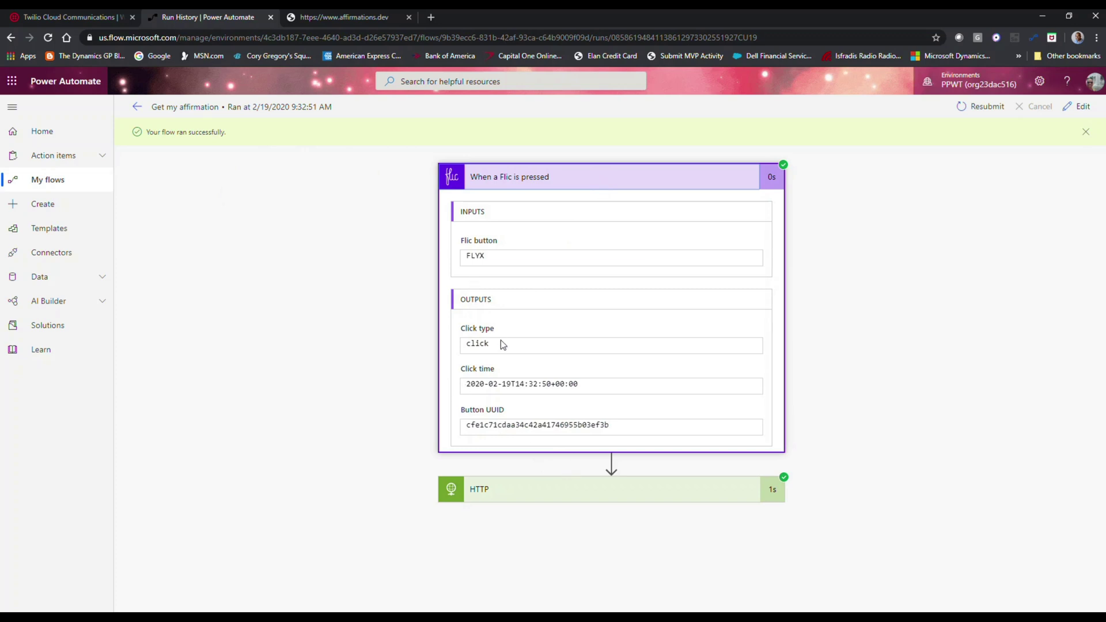
{"action": "left_click", "coordinate": [538, 490]}
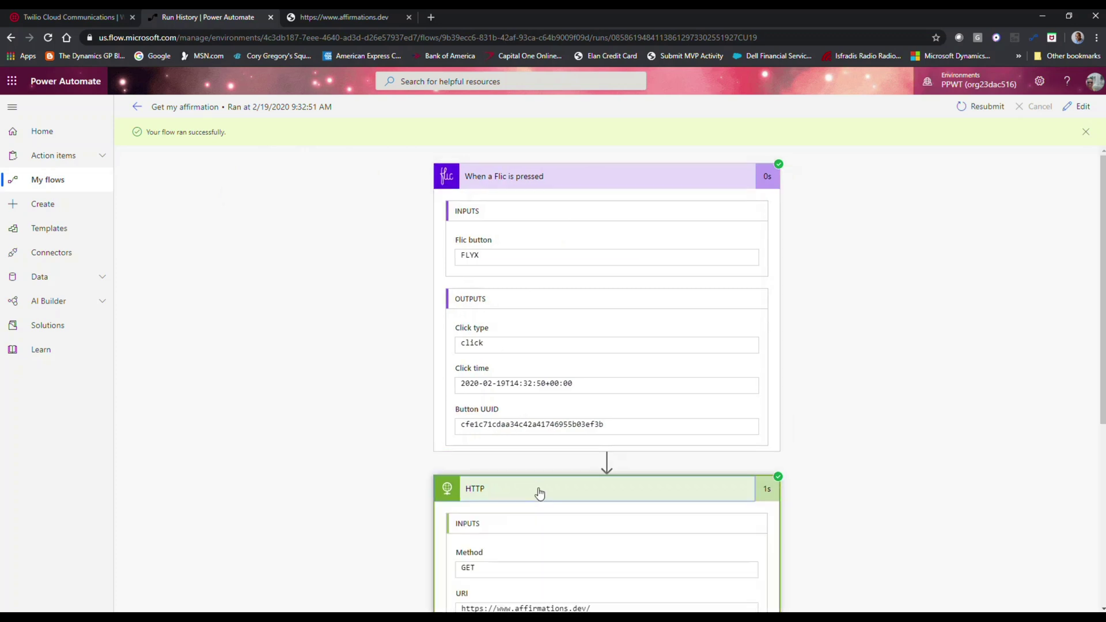
{"action": "scroll", "coordinate": [606, 375], "scroll_direction": "down", "scroll_amount": 4}
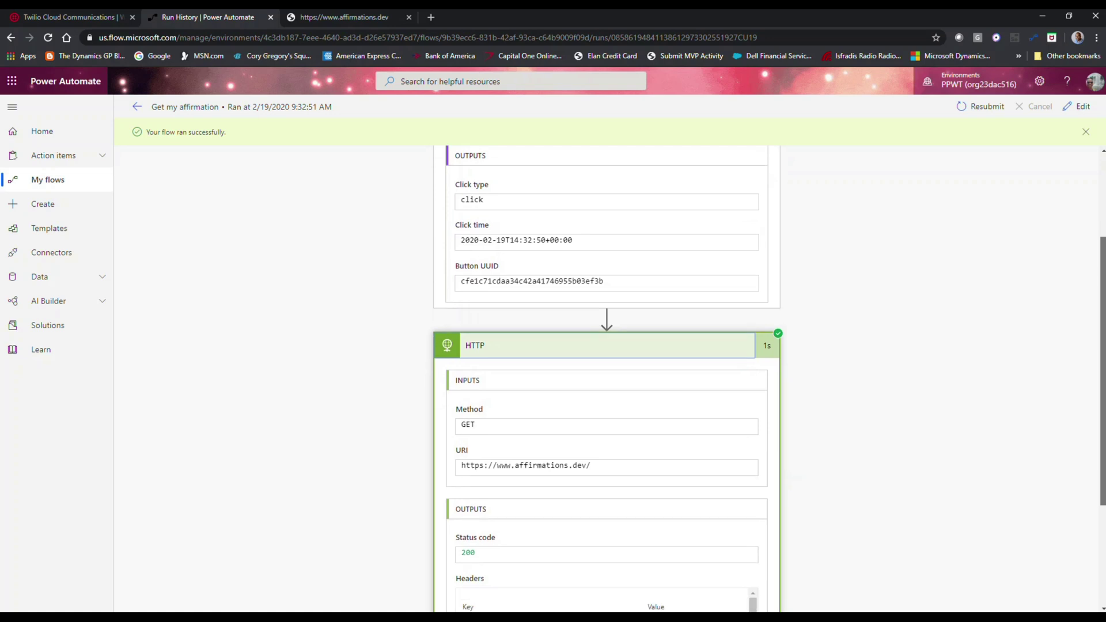
{"action": "scroll", "coordinate": [660, 553], "scroll_direction": "down", "scroll_amount": 1}
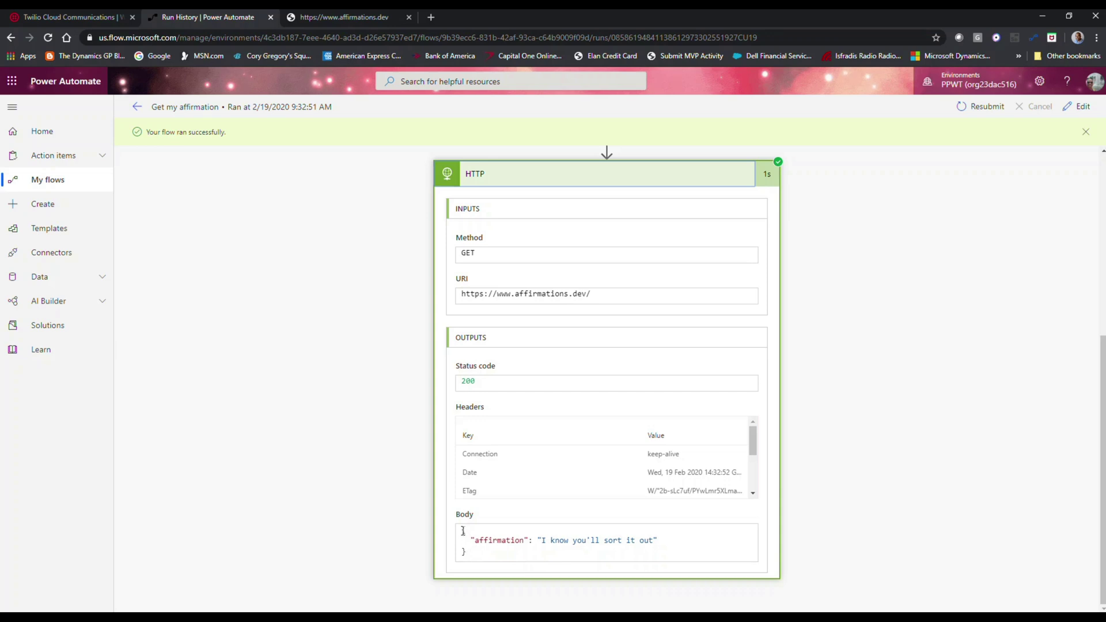
{"action": "left_click_drag", "start_coordinate": [462, 530], "coordinate": [478, 554]}
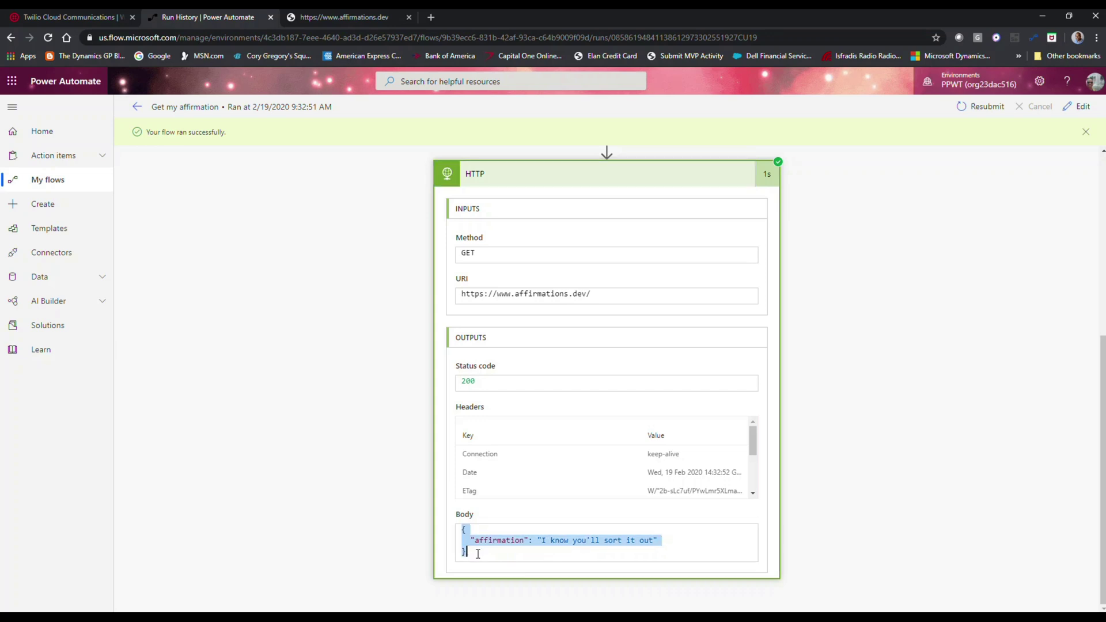
{"action": "left_click", "coordinate": [478, 554]}
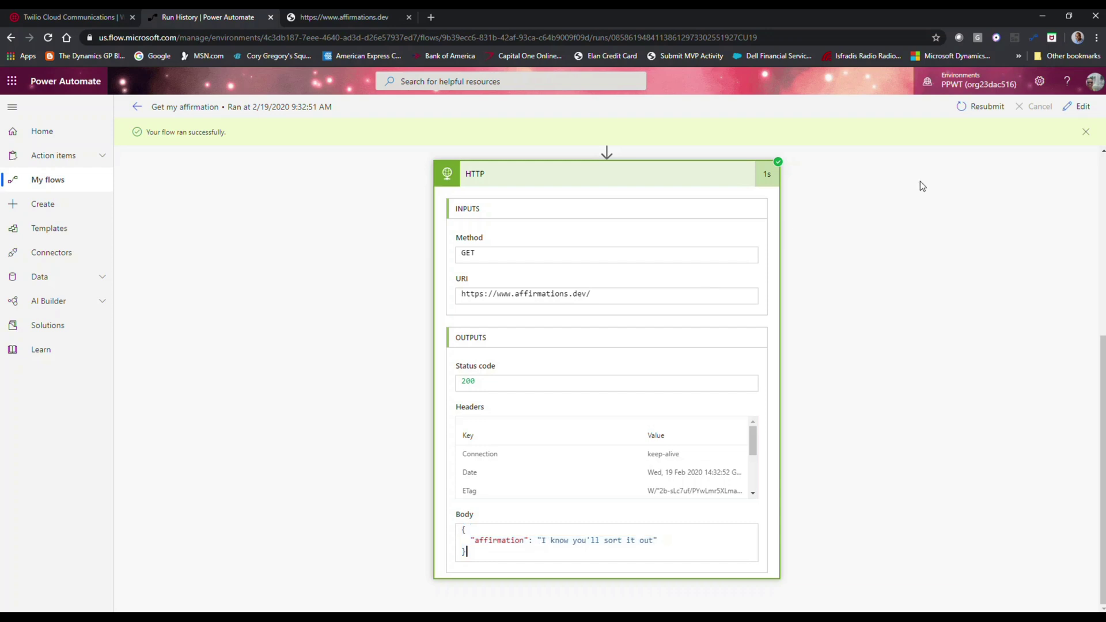
{"action": "left_click", "coordinate": [1079, 107]}
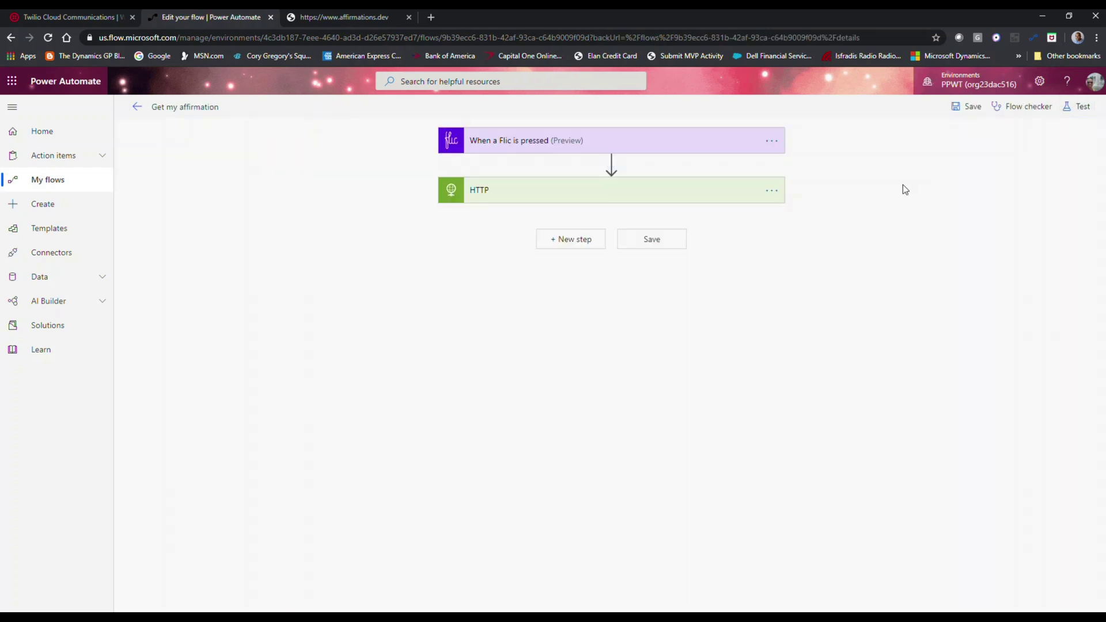
- Add a Parse JSON action with the HTTP Body as its Content
{"action": "left_click", "coordinate": [578, 240]}
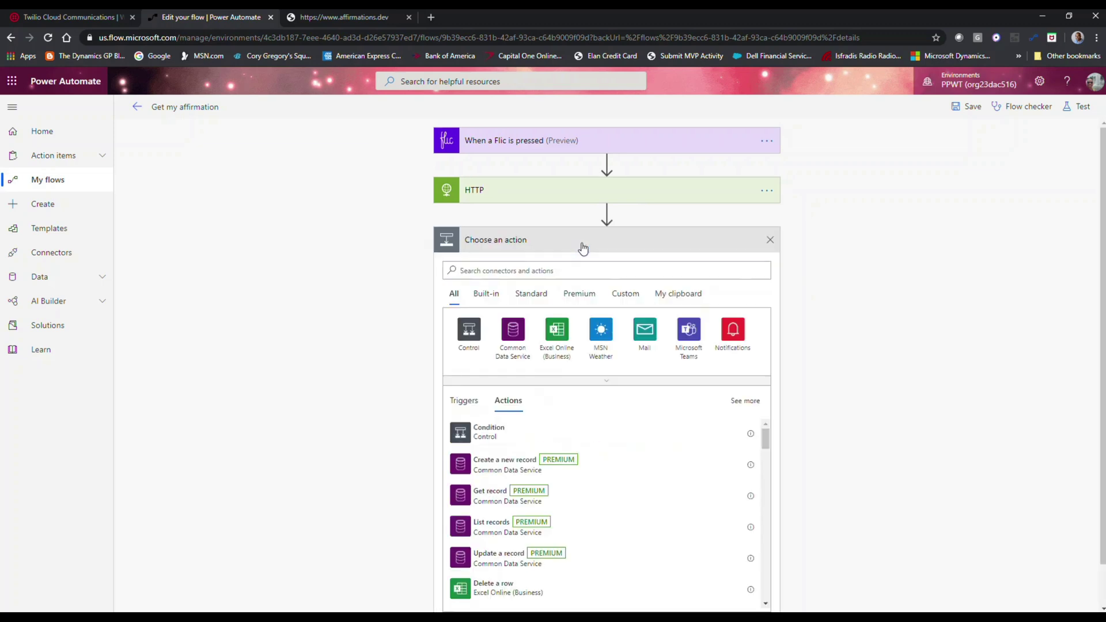
{"action": "left_click", "coordinate": [547, 269]}
{"action": "type", "text": "Pars"}
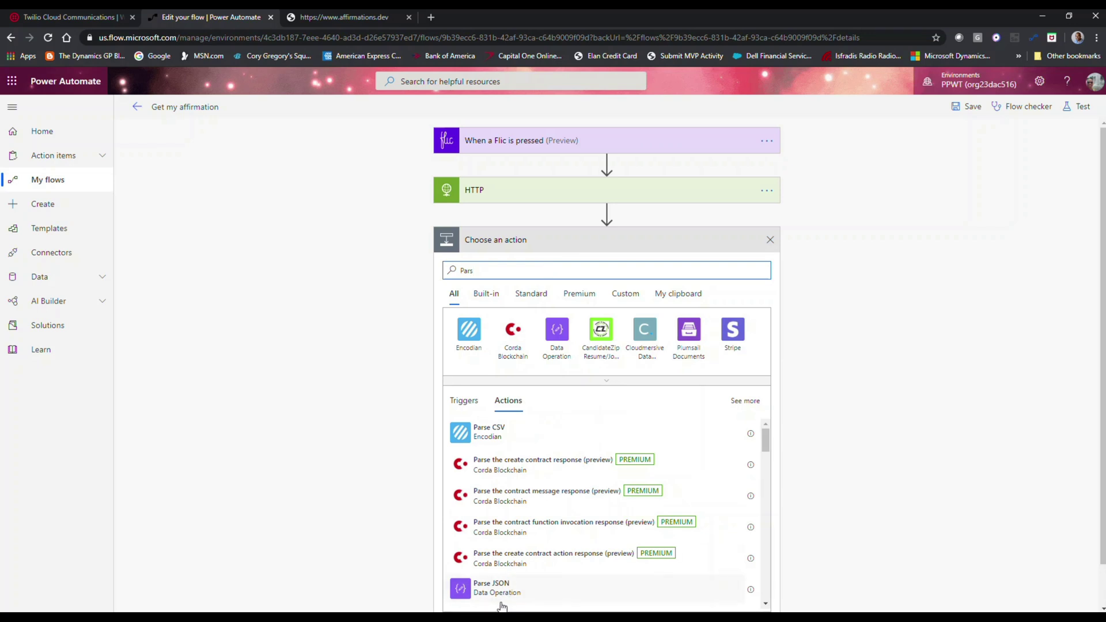
{"action": "left_click", "coordinate": [501, 597]}
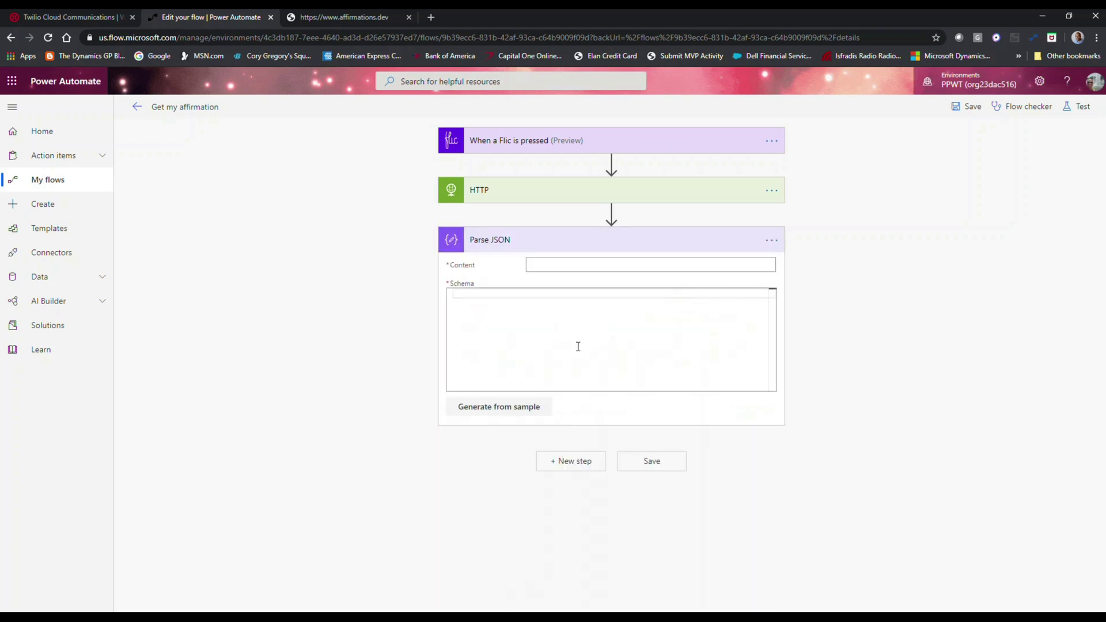
{"action": "left_click", "coordinate": [603, 265]}
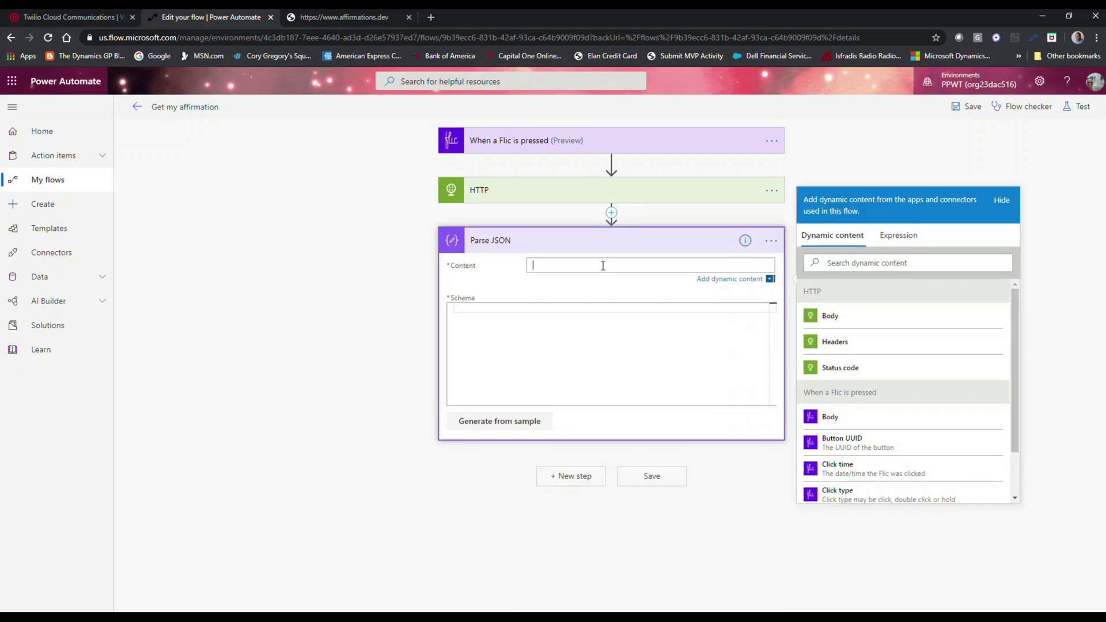
{"action": "left_click", "coordinate": [836, 317]}
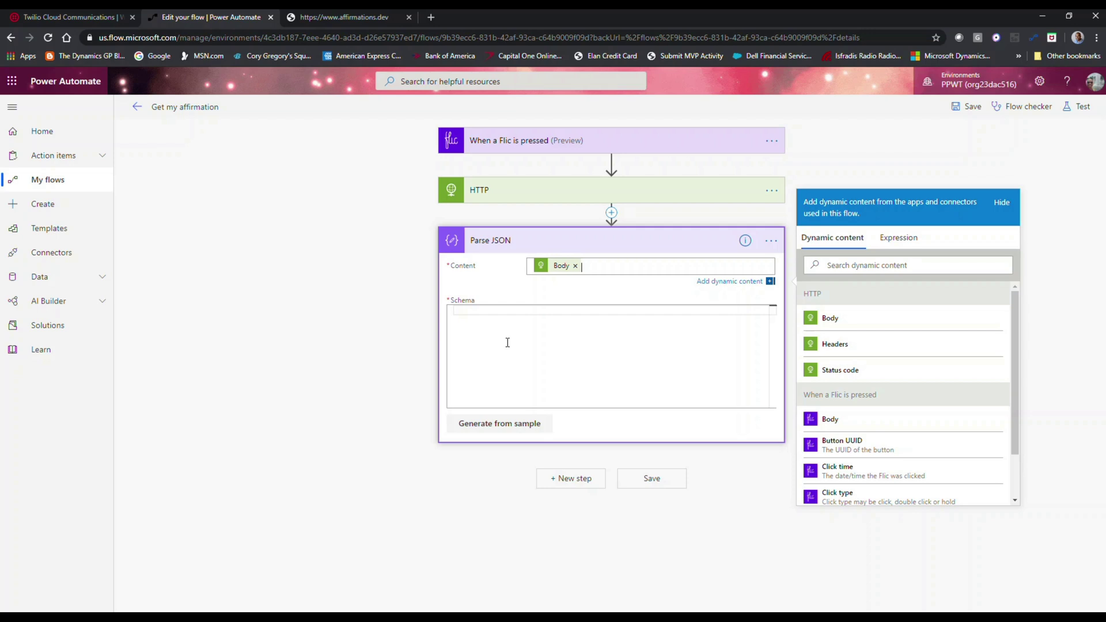
- Generate the Parse JSON schema from the pasted affirmation sample and add another step
{"action": "left_click", "coordinate": [506, 423]}
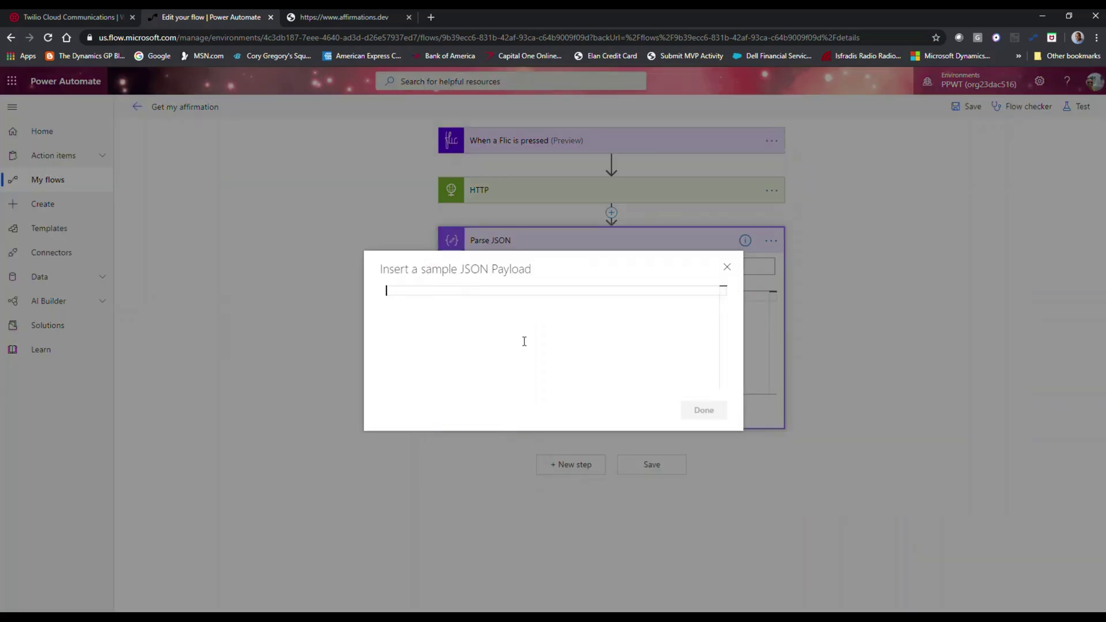
{"action": "type", "text": "{   \"affirmation\": \"I know you'll sort it out\" }"}
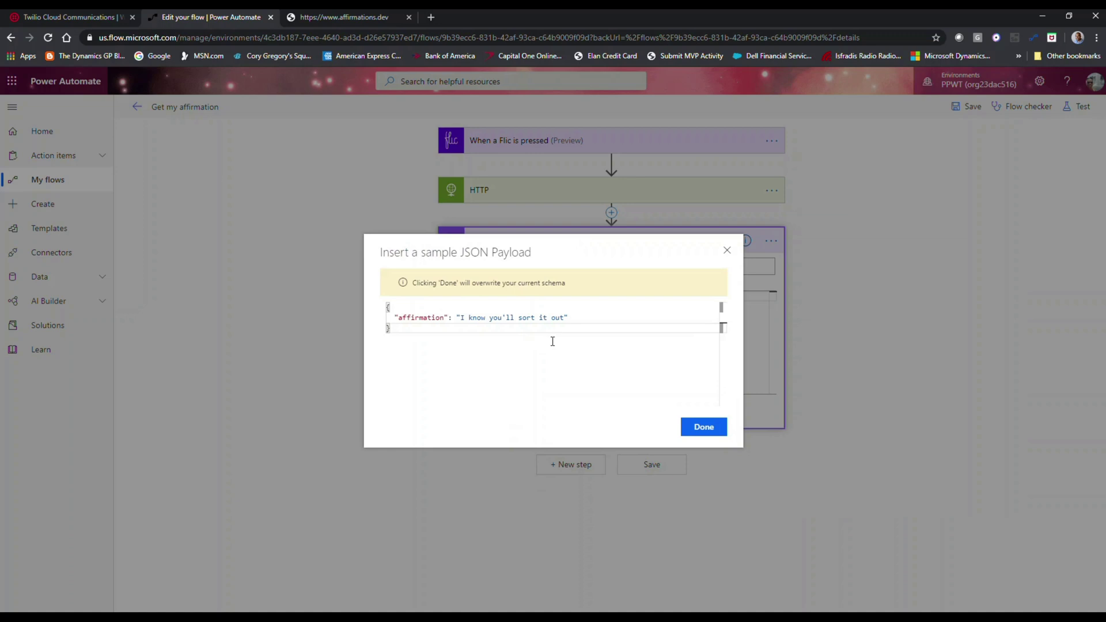
{"action": "left_click", "coordinate": [700, 430]}
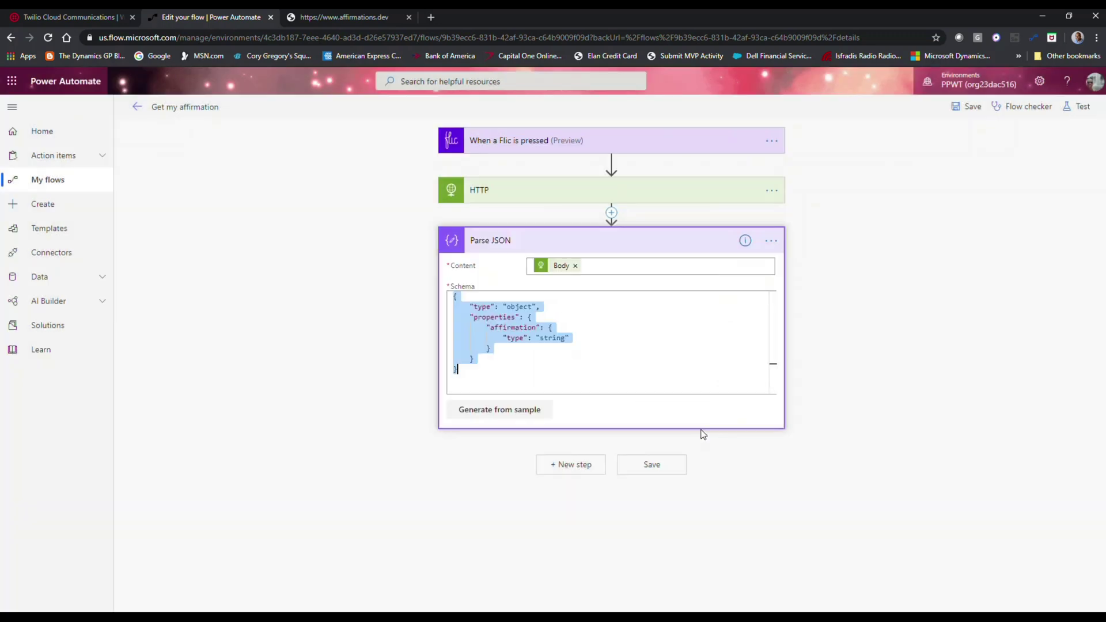
{"action": "left_click", "coordinate": [505, 367]}
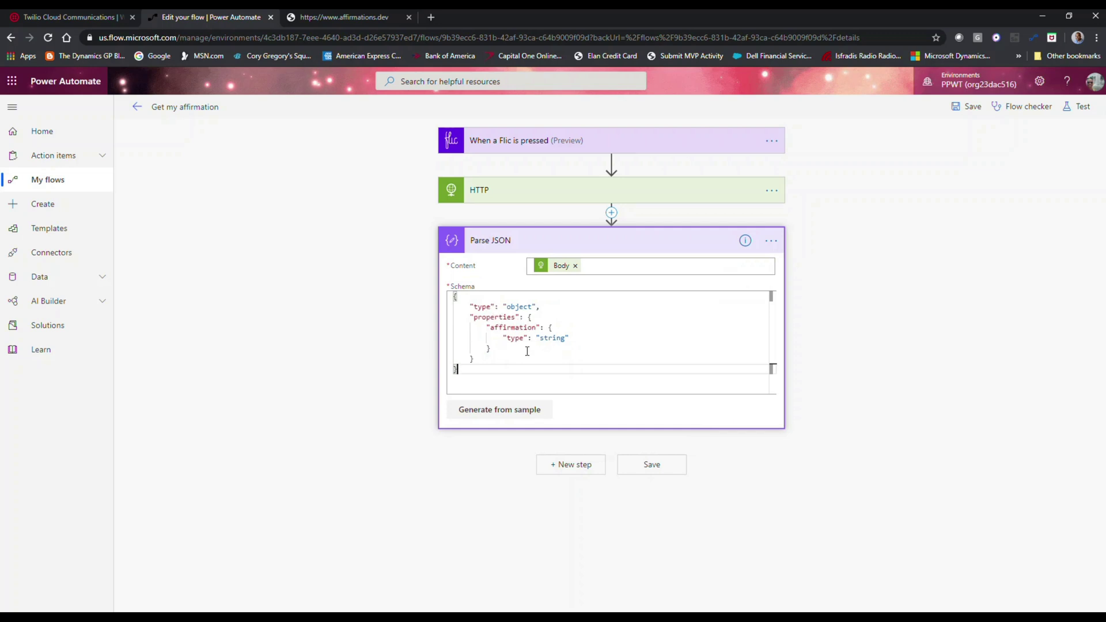
{"action": "left_click", "coordinate": [568, 466]}
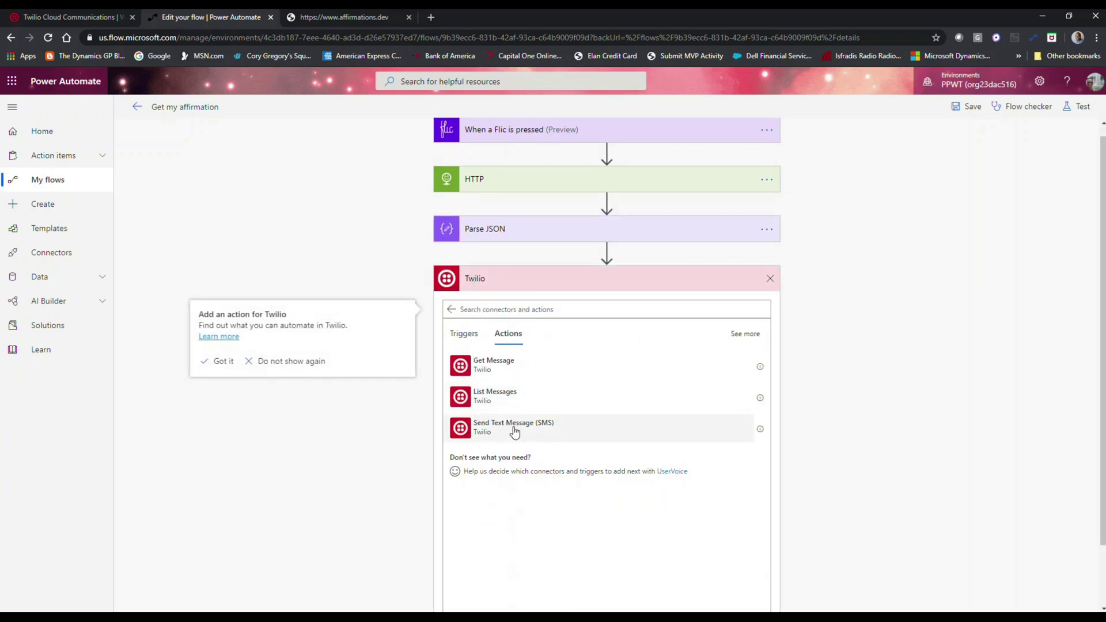
- Add the Twilio Send Text Message (SMS) action and start a new connection named 'My Twilio Account'
{"action": "left_click", "coordinate": [514, 432]}
{"action": "left_click", "coordinate": [771, 290]}
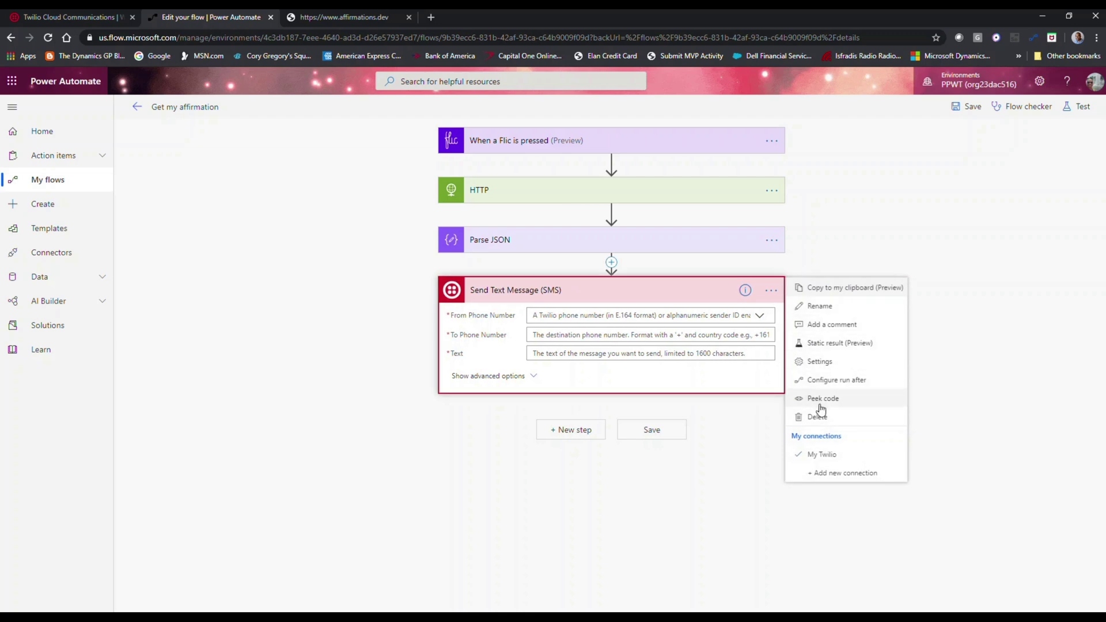
{"action": "left_click", "coordinate": [829, 474]}
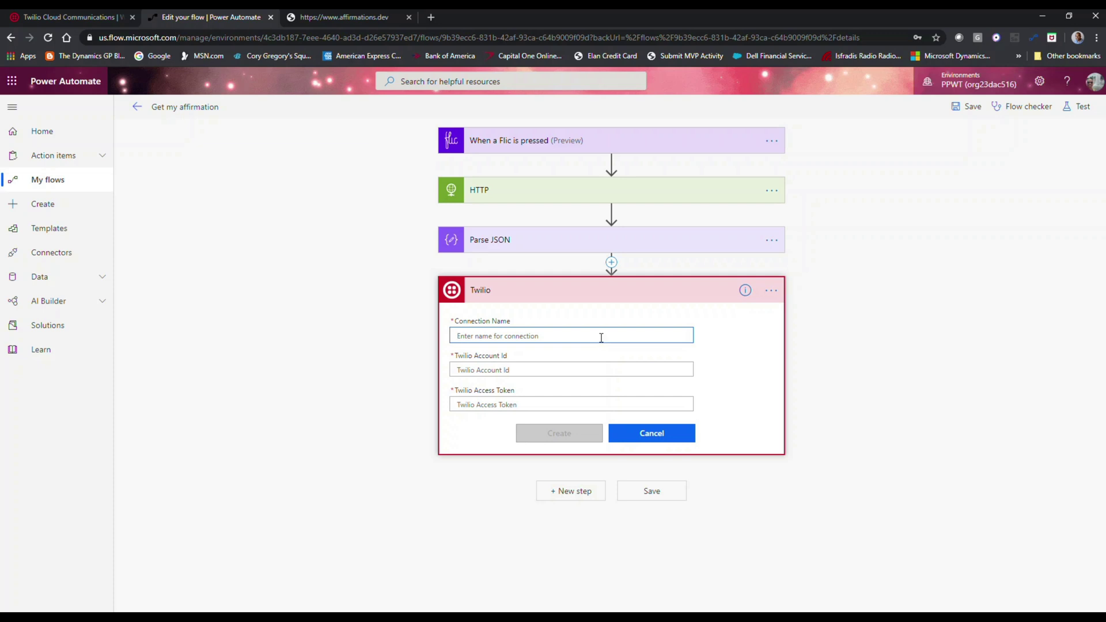
{"action": "type", "text": "My Twilio Account"}
- Copy the Account SID from the Twilio console into the Twilio Account Id field
{"action": "left_click", "coordinate": [101, 21]}
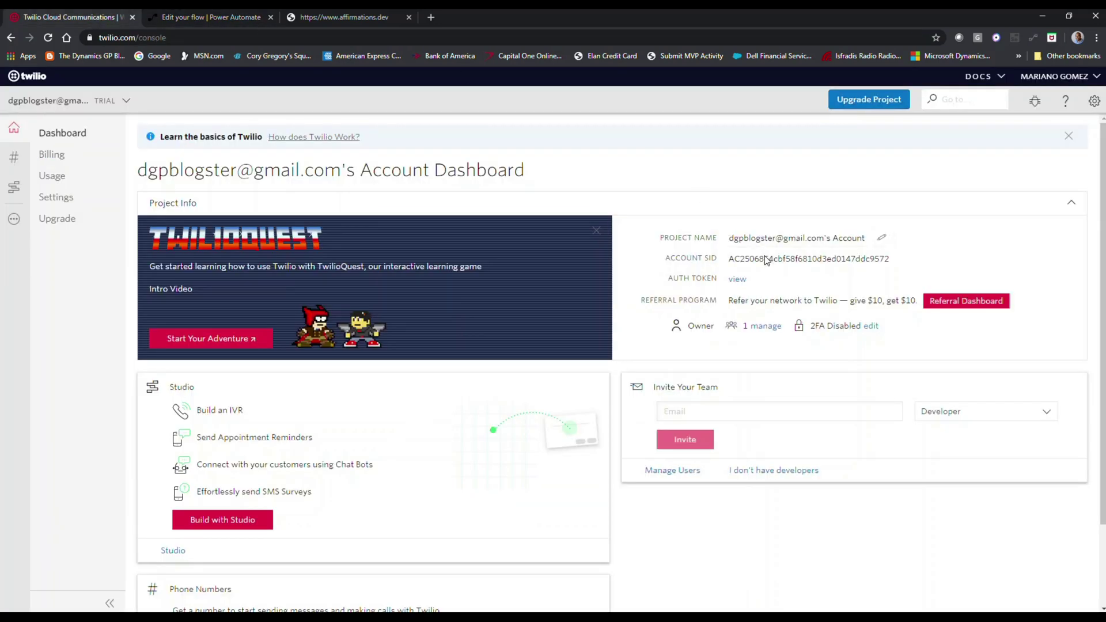
{"action": "left_click_drag", "start_coordinate": [889, 258], "coordinate": [726, 264]}
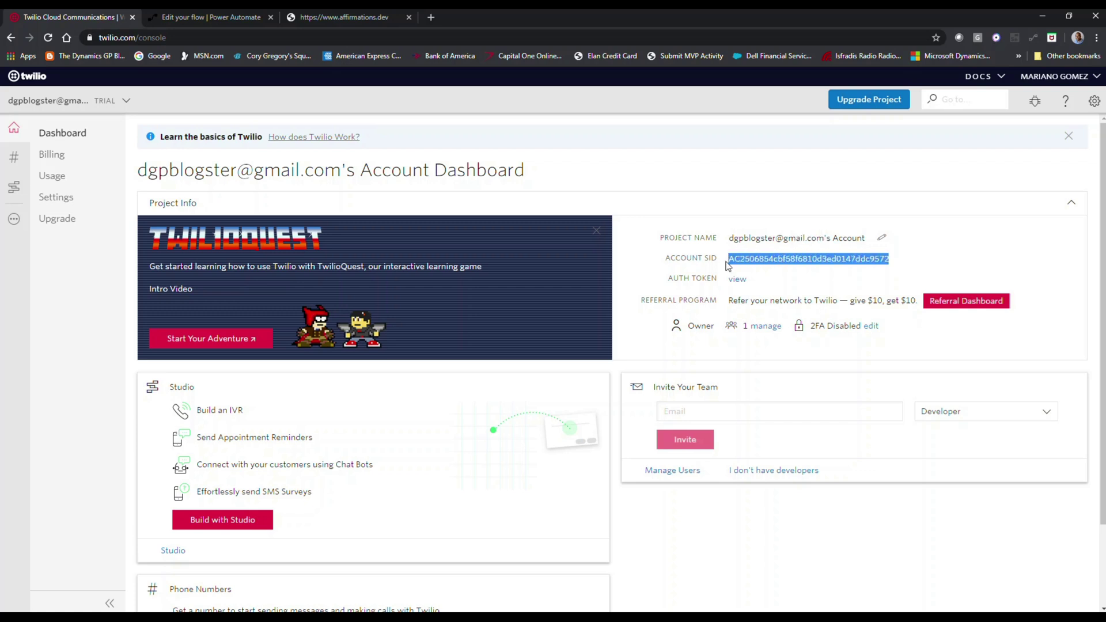
{"action": "left_click", "coordinate": [234, 17]}
{"action": "left_click", "coordinate": [575, 371]}
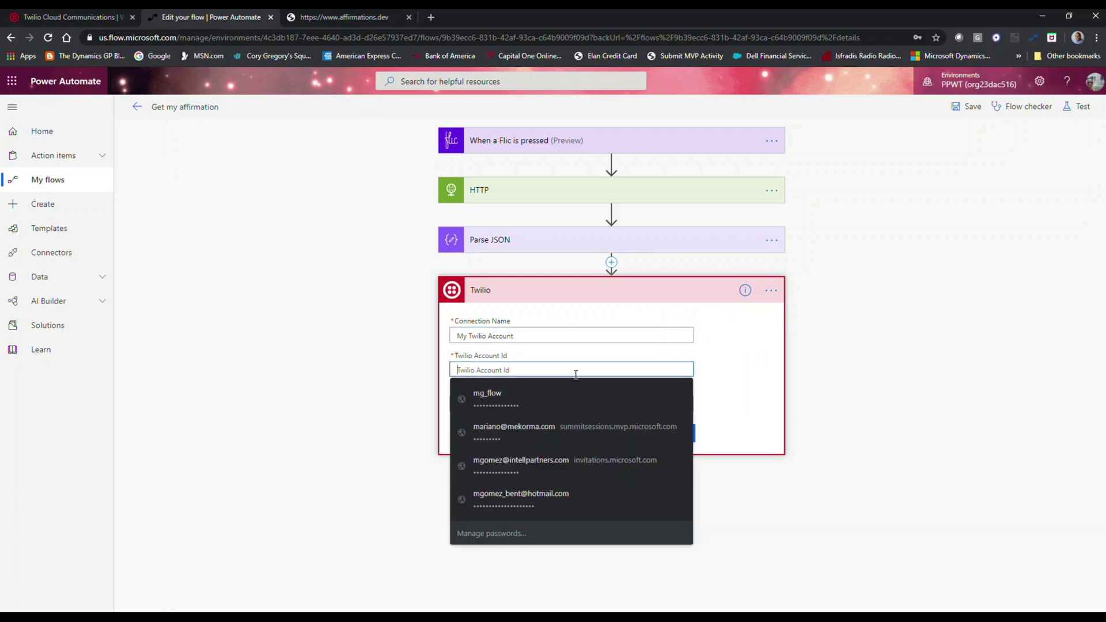
{"action": "key", "text": "ctrl+v"}
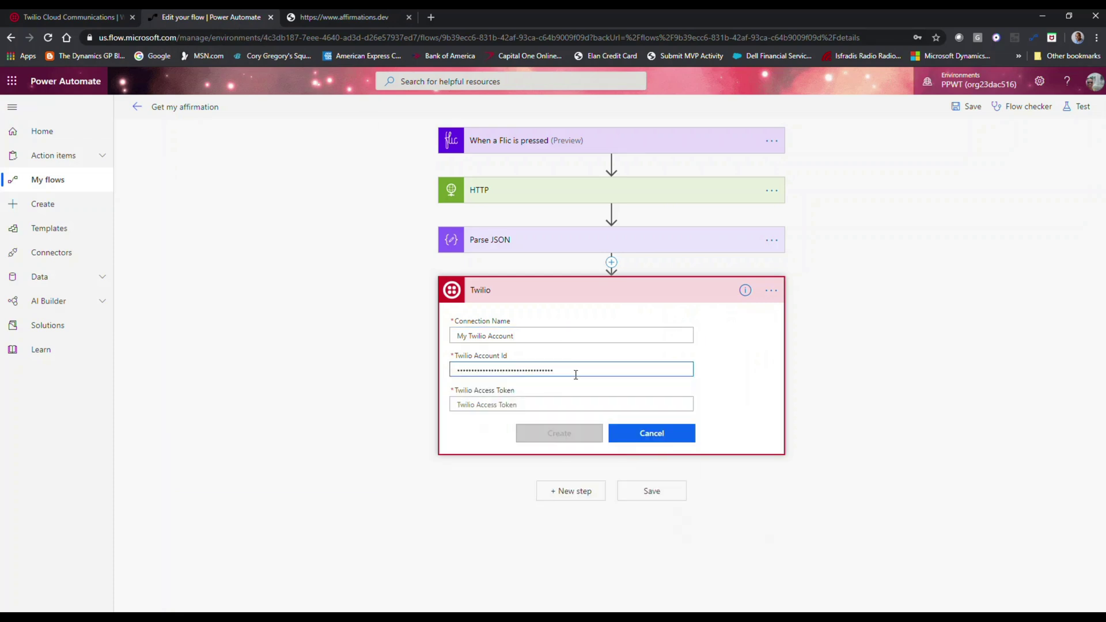
- Paste the Twilio auth token into Access Token and create the connection, which fails its test
{"action": "left_click", "coordinate": [72, 17]}
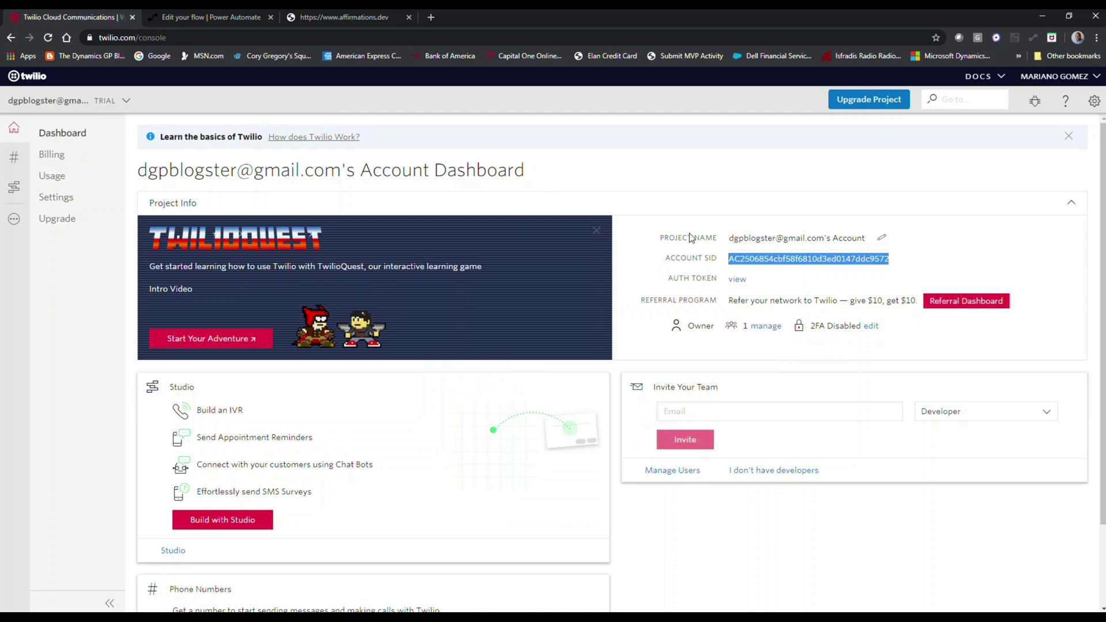
{"action": "left_click", "coordinate": [737, 279]}
{"action": "left_click_drag", "start_coordinate": [906, 279], "coordinate": [756, 279]}
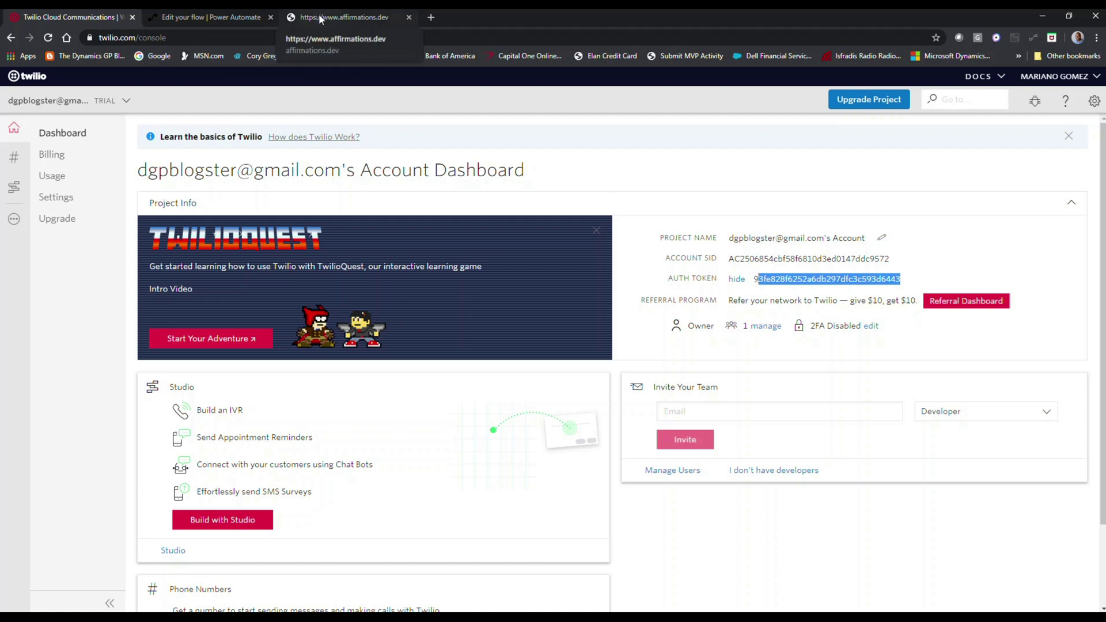
{"action": "left_click", "coordinate": [211, 17]}
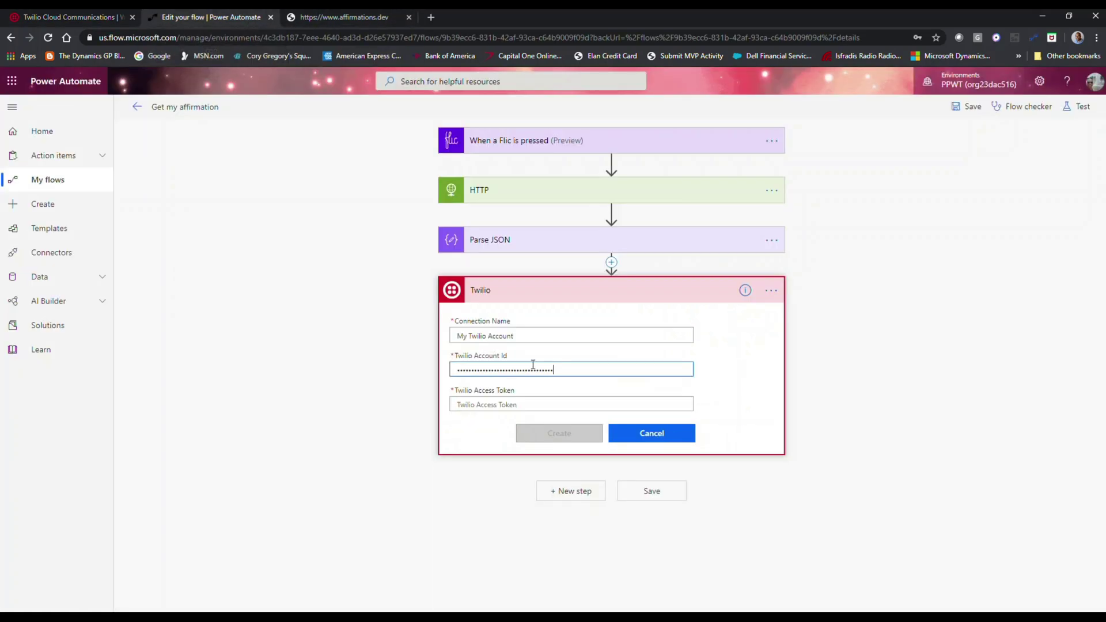
{"action": "left_click", "coordinate": [517, 402]}
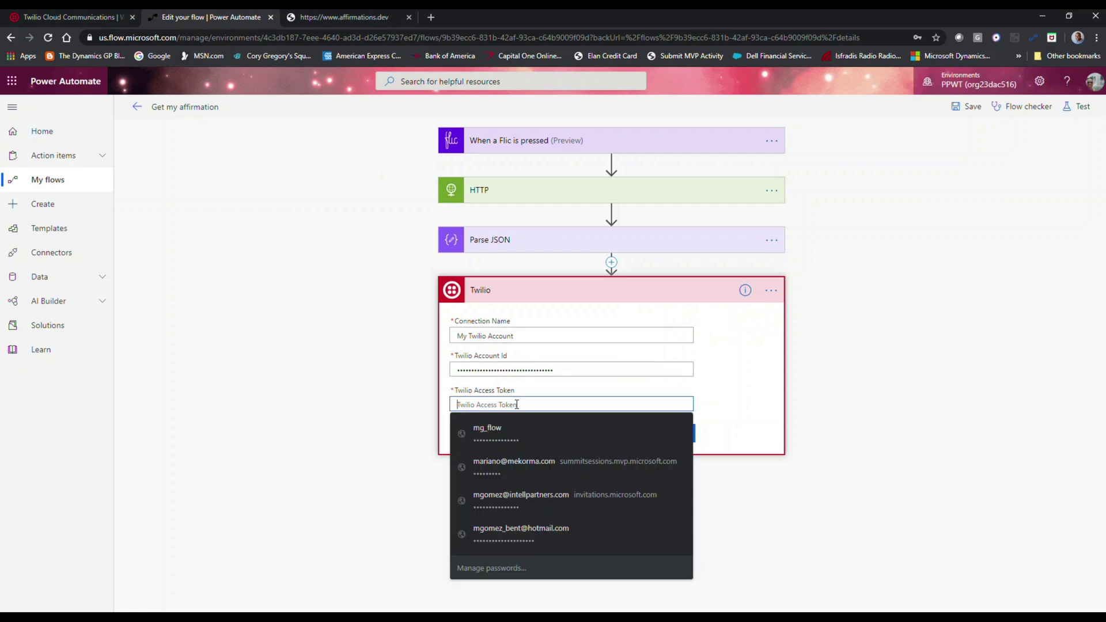
{"action": "key", "text": "ctrl+v"}
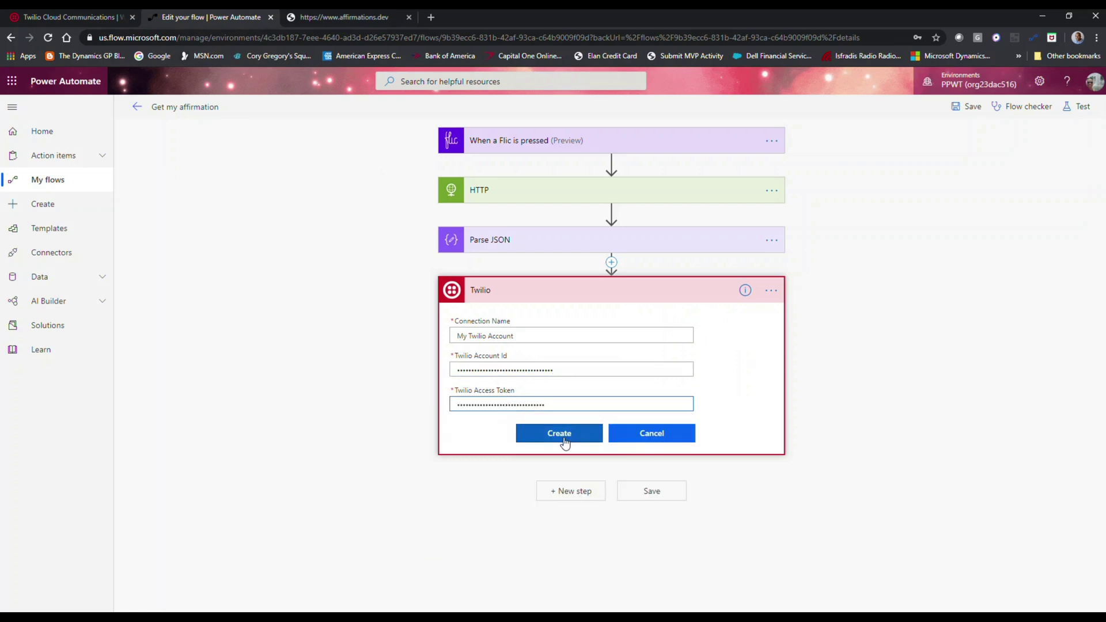
{"action": "left_click", "coordinate": [564, 439]}
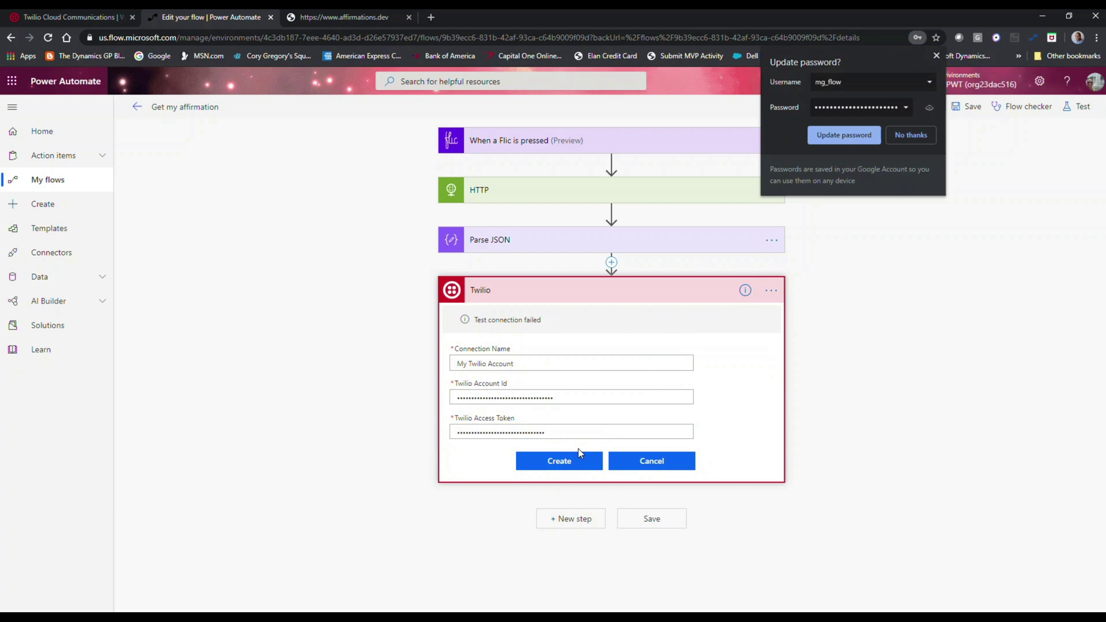
- Dismiss the save-password prompt, retry creation, then copy the full auth token from the Twilio dashboard
{"action": "left_click", "coordinate": [936, 56]}
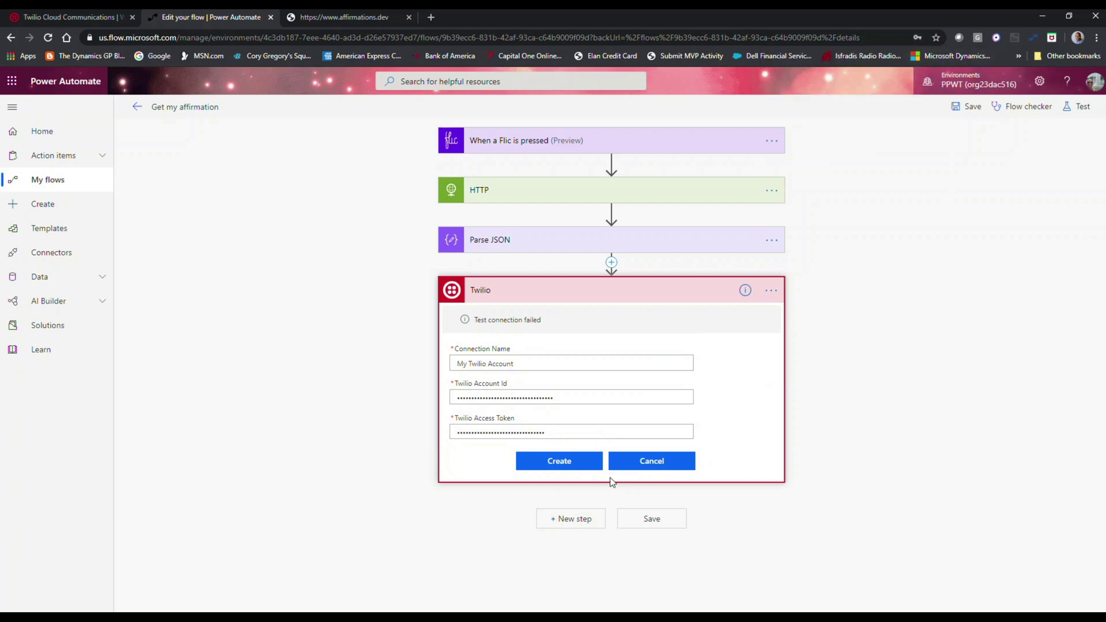
{"action": "left_click", "coordinate": [566, 464]}
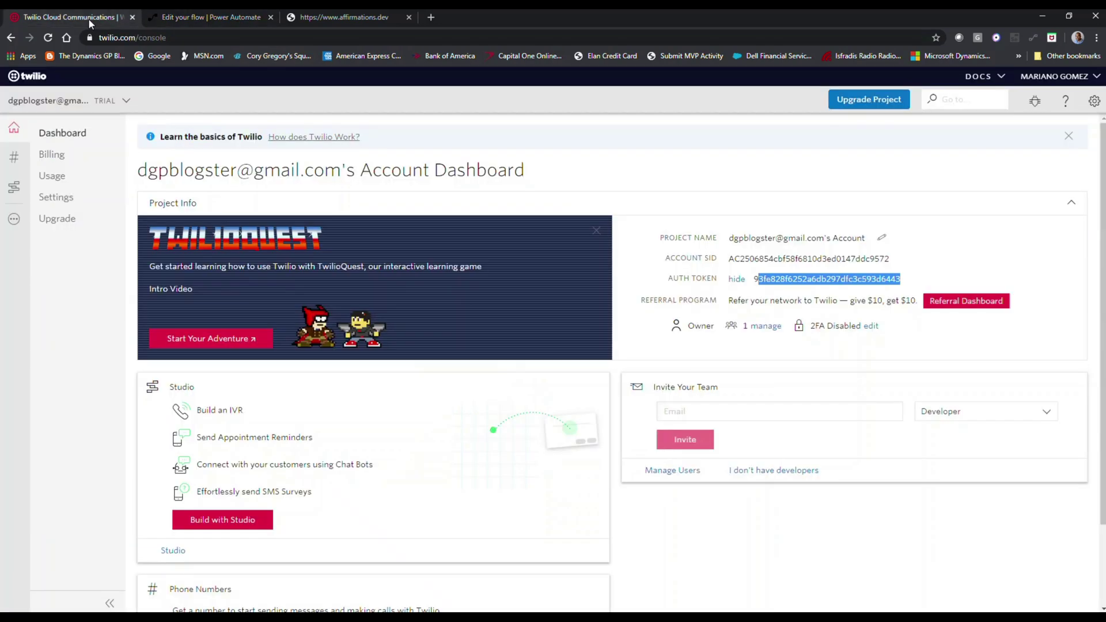
{"action": "left_click", "coordinate": [88, 18]}
{"action": "double_click", "coordinate": [753, 282]}
{"action": "left_click", "coordinate": [903, 279]}
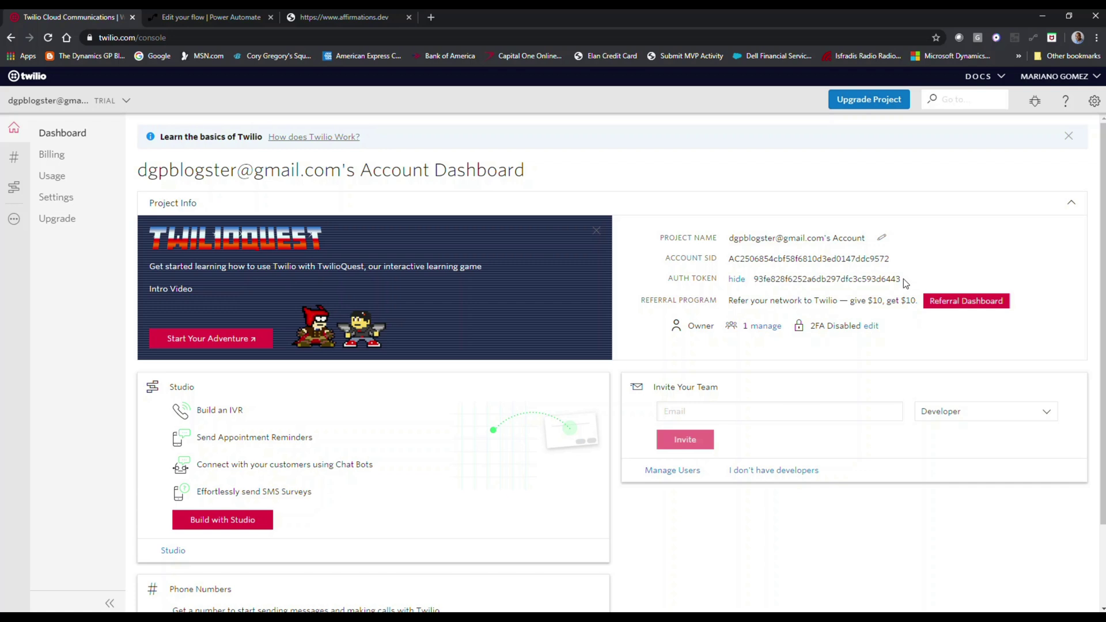
{"action": "left_click_drag", "start_coordinate": [902, 279], "coordinate": [761, 285]}
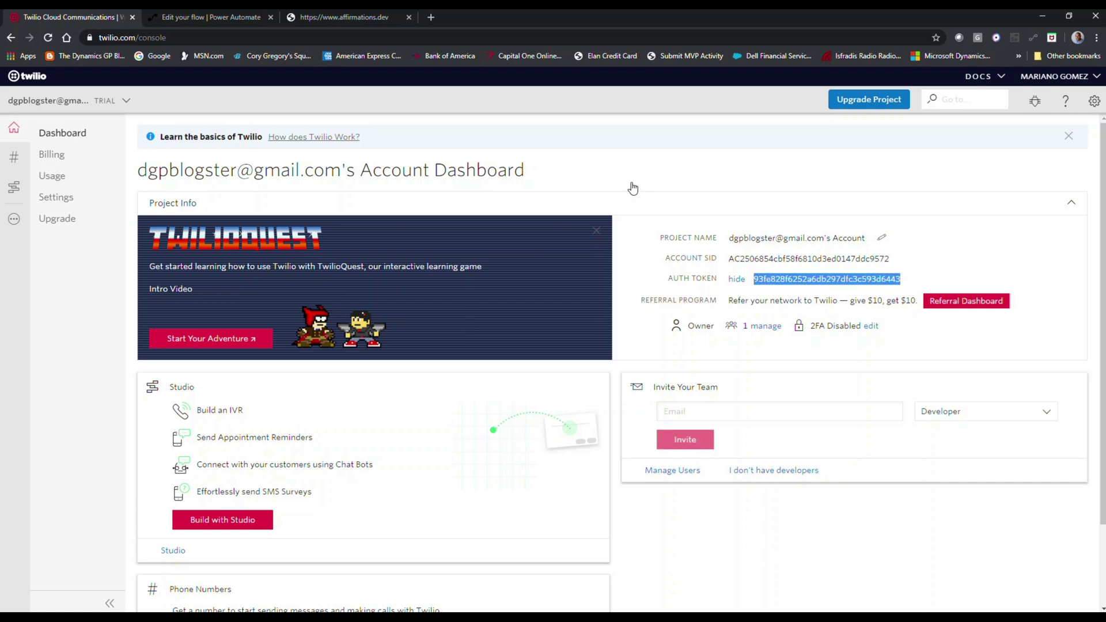
- Replace the Access Token value with the copied auth token and create the connection
{"action": "left_click", "coordinate": [213, 17]}
{"action": "left_click_drag", "start_coordinate": [545, 433], "coordinate": [395, 436]}
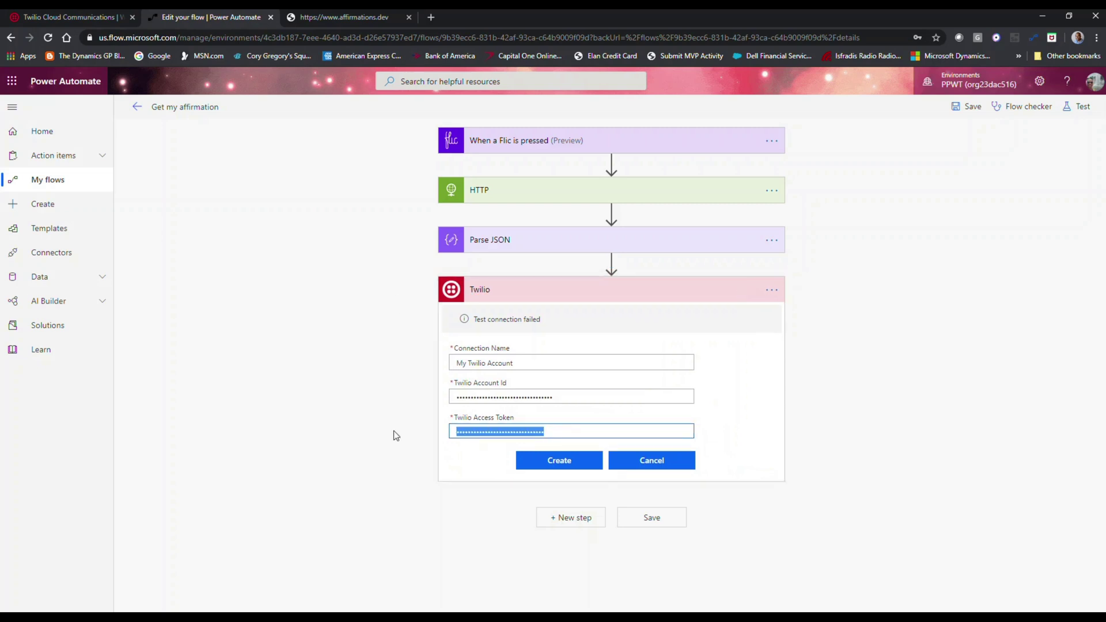
{"action": "key", "text": "ctrl+v"}
{"action": "left_click", "coordinate": [549, 467]}
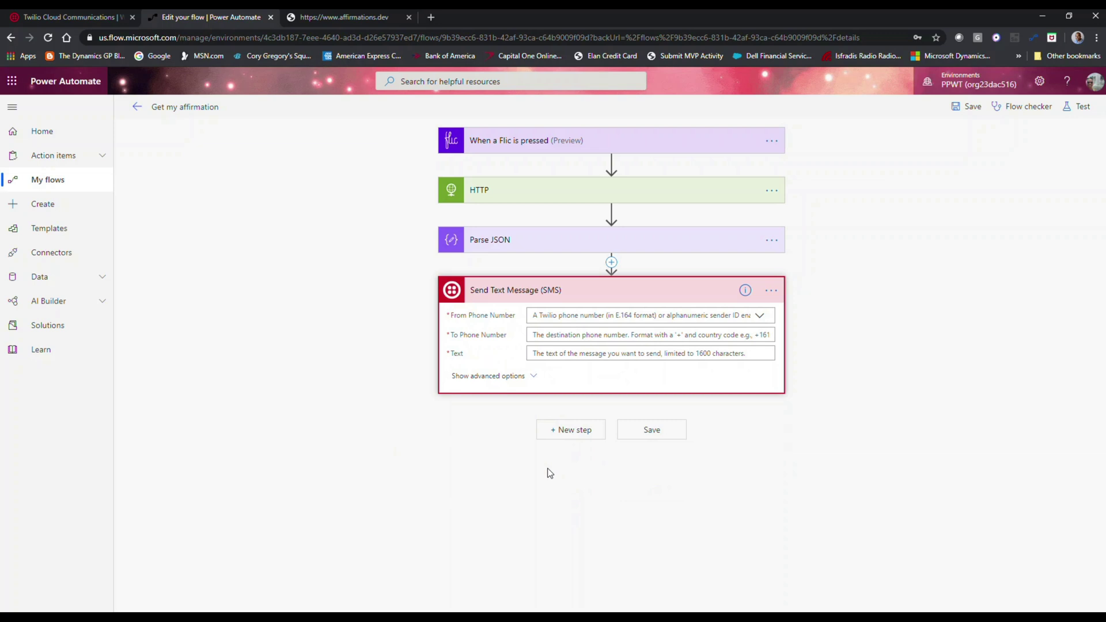
- Choose the account's Twilio number as From Phone Number, then check Active Numbers in the Twilio console
{"action": "left_click", "coordinate": [760, 316]}
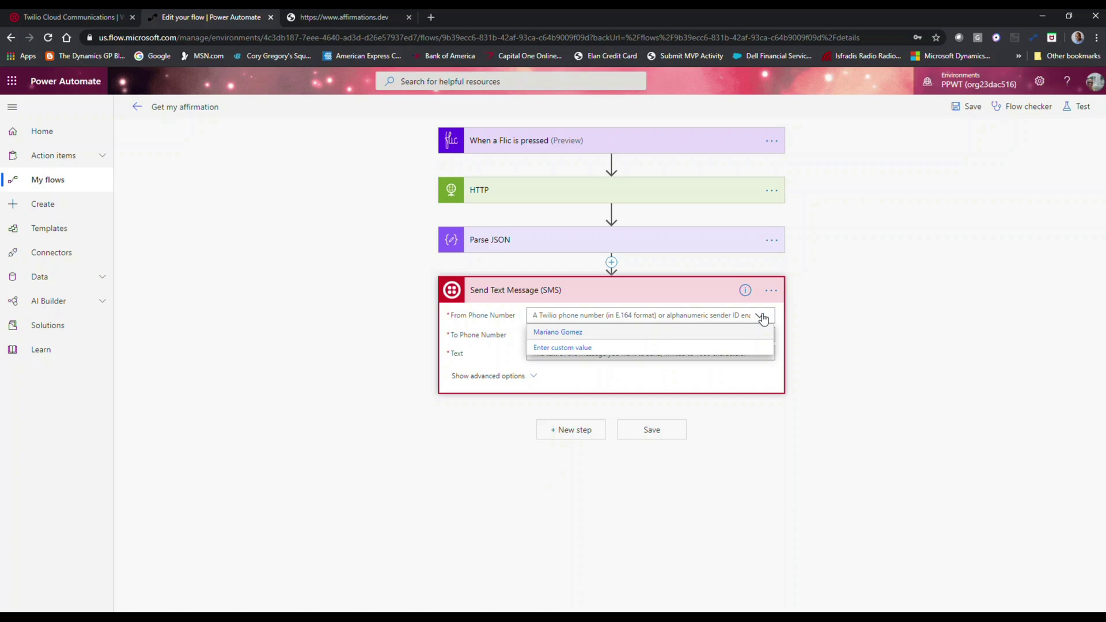
{"action": "left_click", "coordinate": [558, 333]}
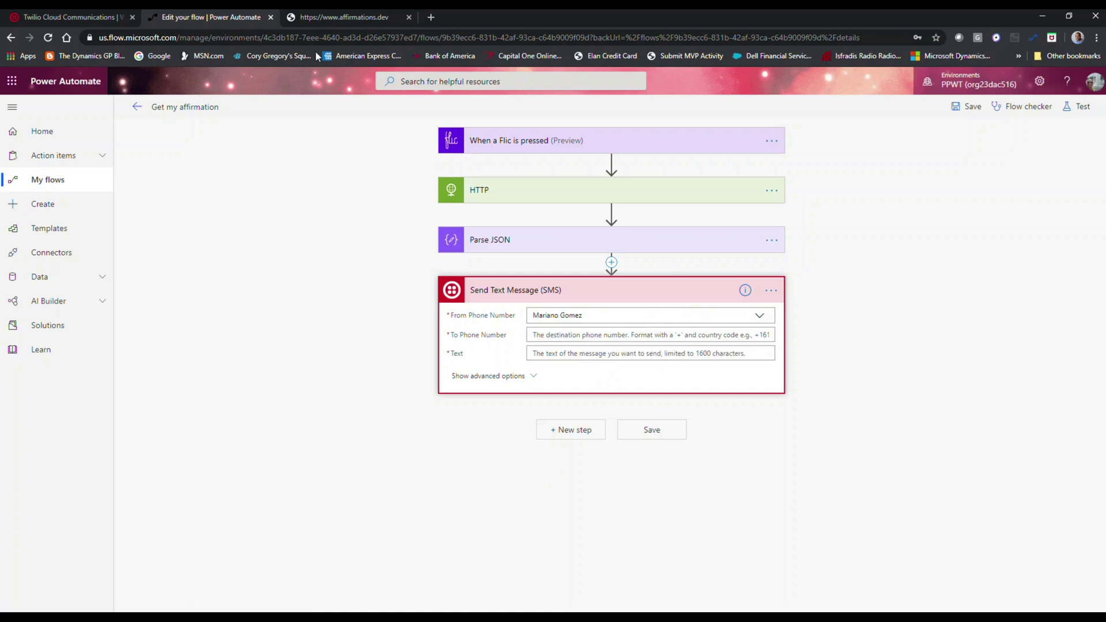
{"action": "left_click", "coordinate": [95, 17]}
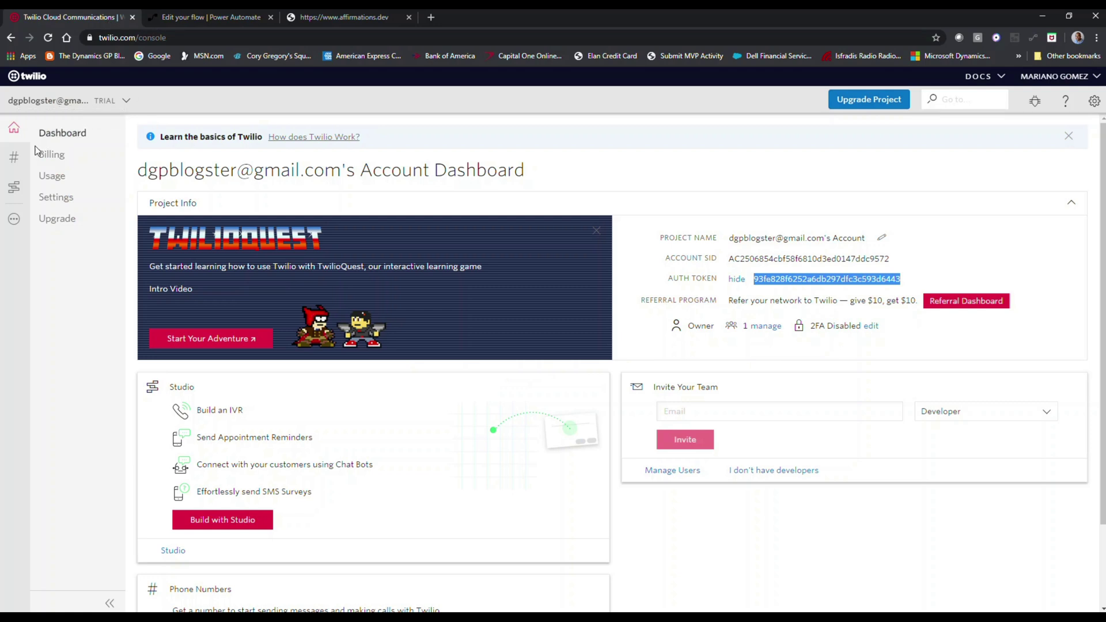
{"action": "left_click", "coordinate": [16, 157]}
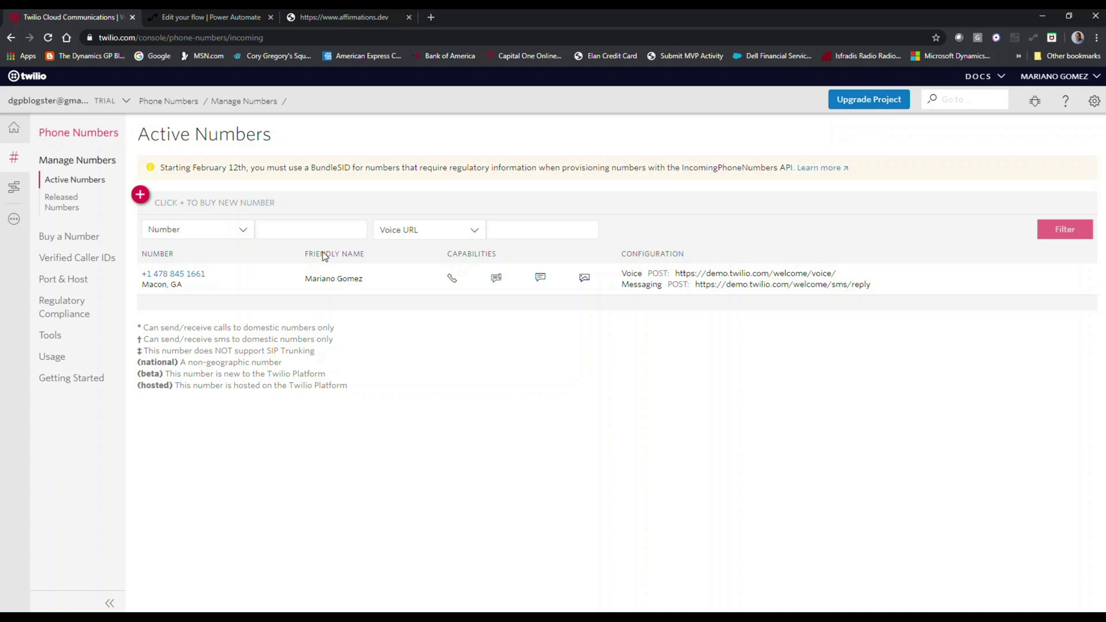
- Enter the recipient's phone number in the SMS step's To Phone Number field
{"action": "left_click", "coordinate": [233, 19]}
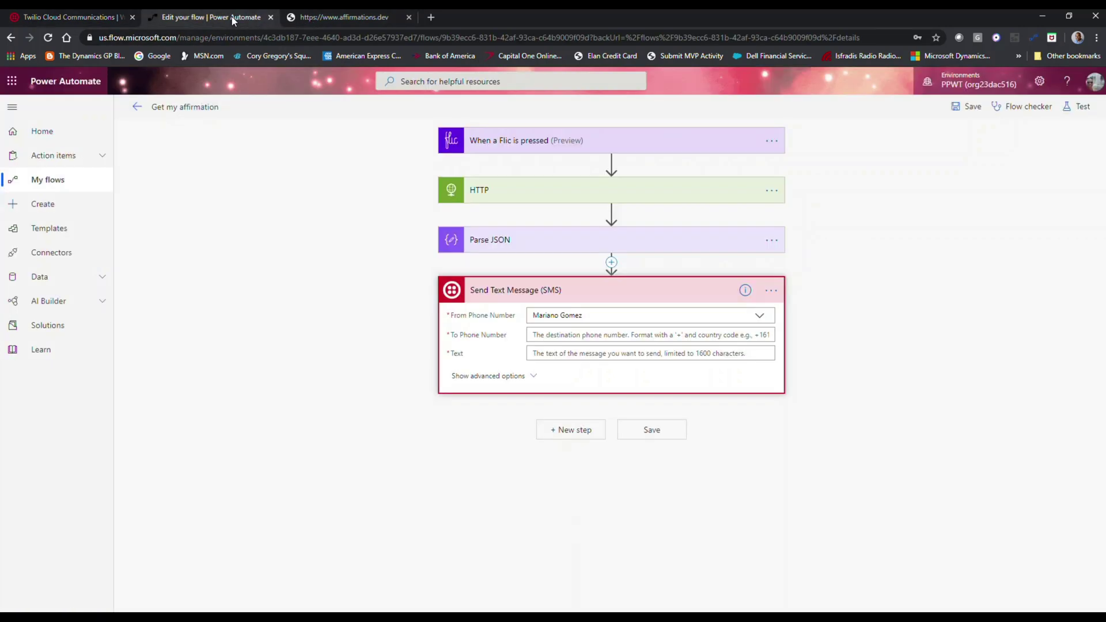
{"action": "left_click", "coordinate": [546, 335]}
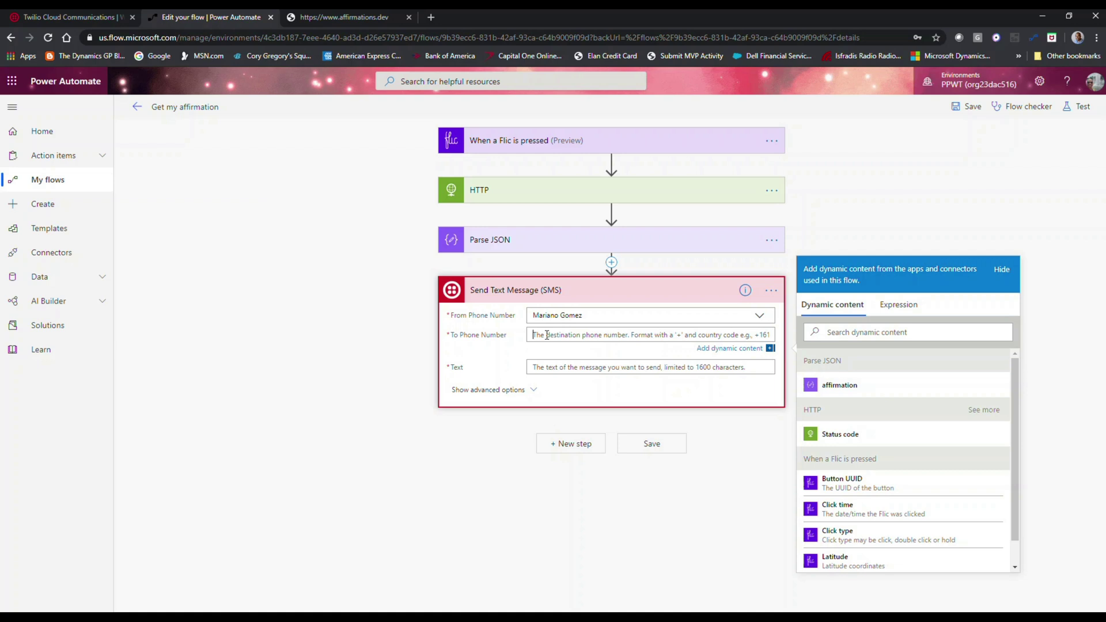
{"action": "type", "text": "("}
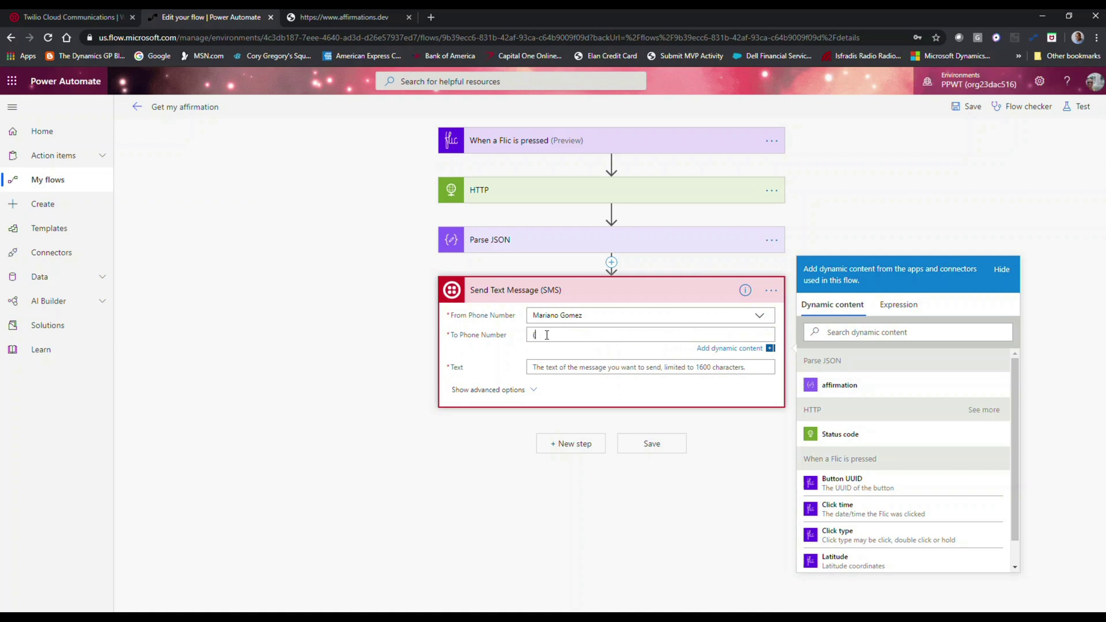
{"action": "type", "text": "67"}
{"action": "key", "text": "BackSpace"}
{"action": "key", "text": "BackSpace"}
{"action": "key", "text": "BackSpace"}
{"action": "key", "text": "Tab"}
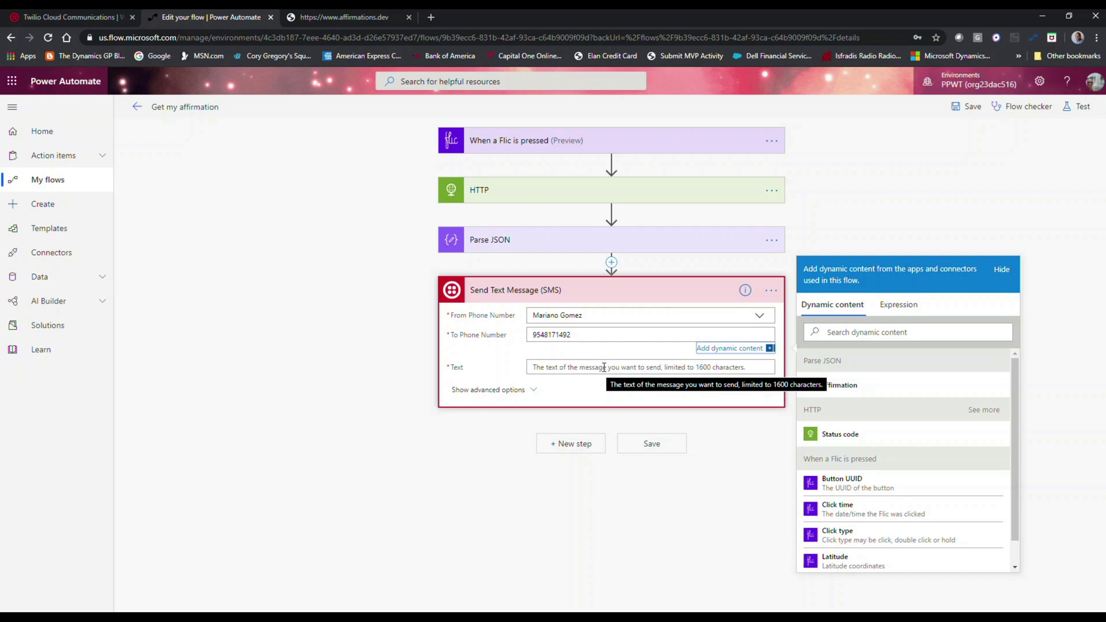
- Set the message Text to the dynamic 'affirmation' value and expand Parse JSON to review it
{"action": "left_click", "coordinate": [604, 367]}
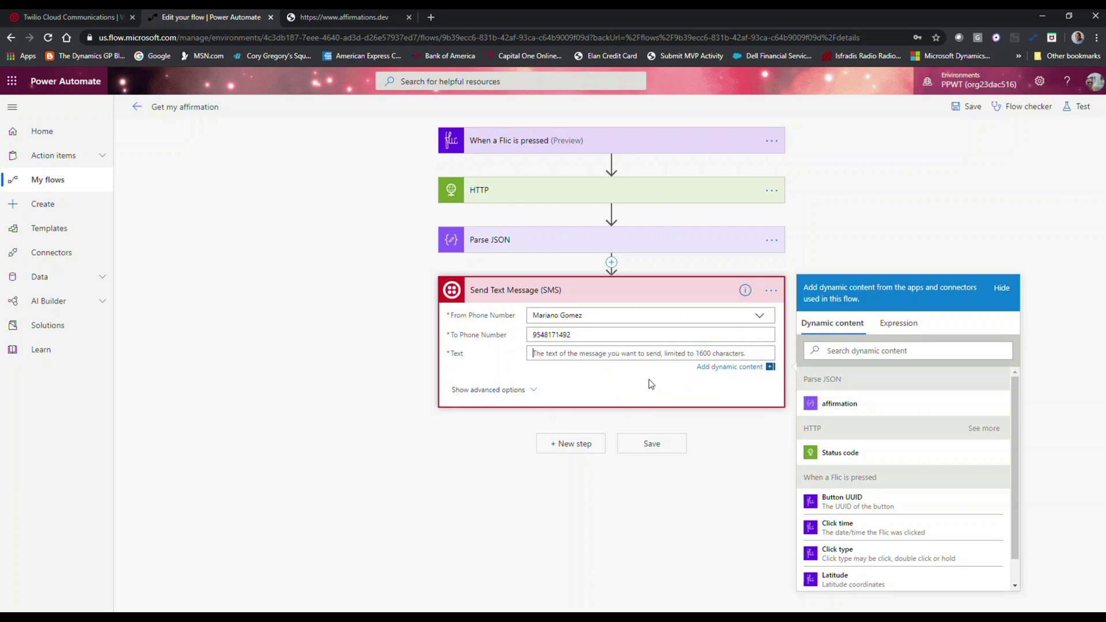
{"action": "left_click", "coordinate": [835, 407]}
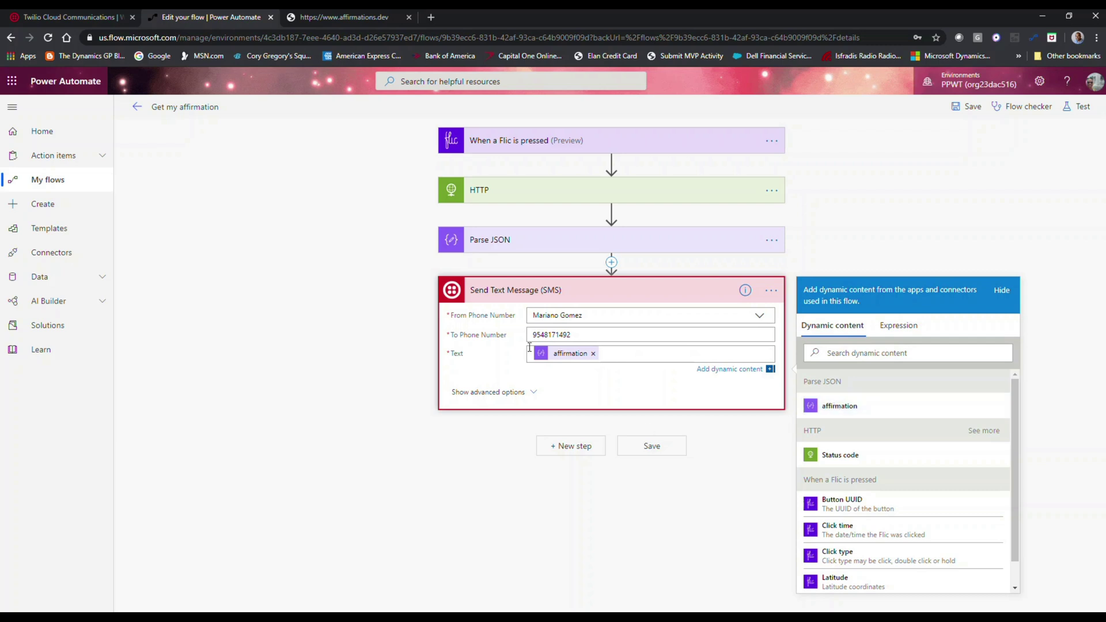
{"action": "right_click", "coordinate": [529, 251]}
{"action": "left_click", "coordinate": [500, 252]}
{"action": "left_click", "coordinate": [500, 252]}
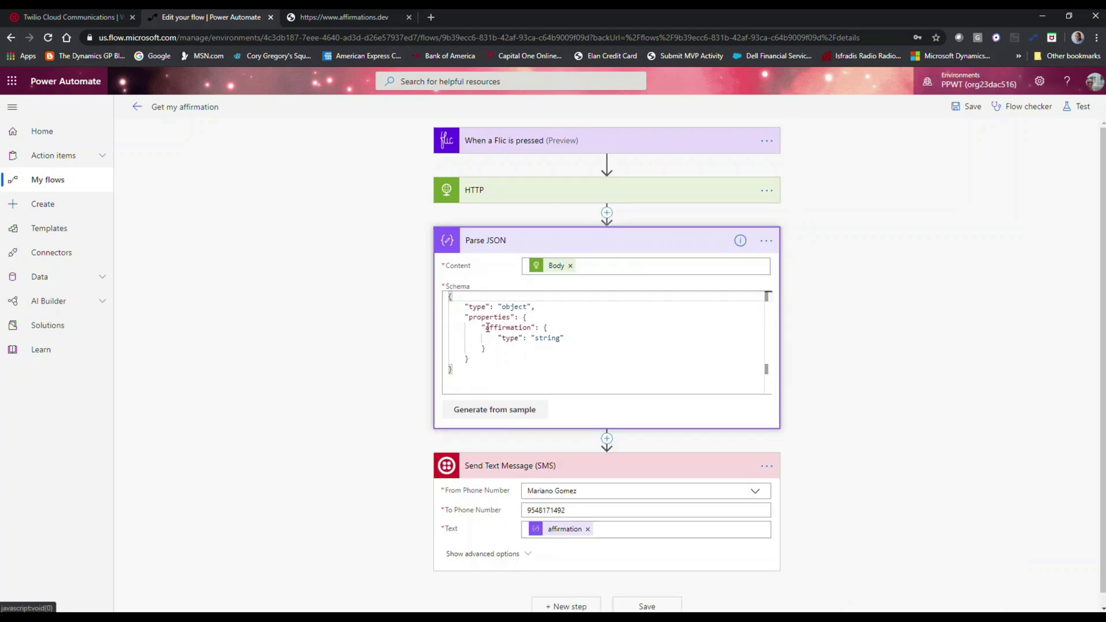
- Collapse Parse JSON, save the Get my affirmation flow, and head back out of the editor
{"action": "left_click", "coordinate": [505, 252]}
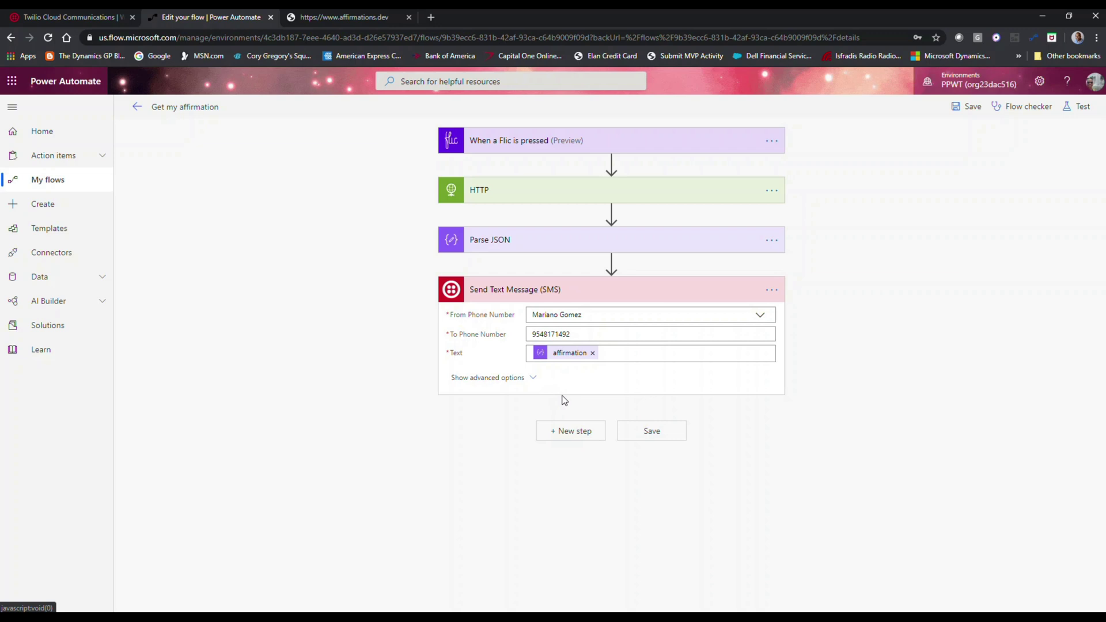
{"action": "left_click", "coordinate": [645, 437]}
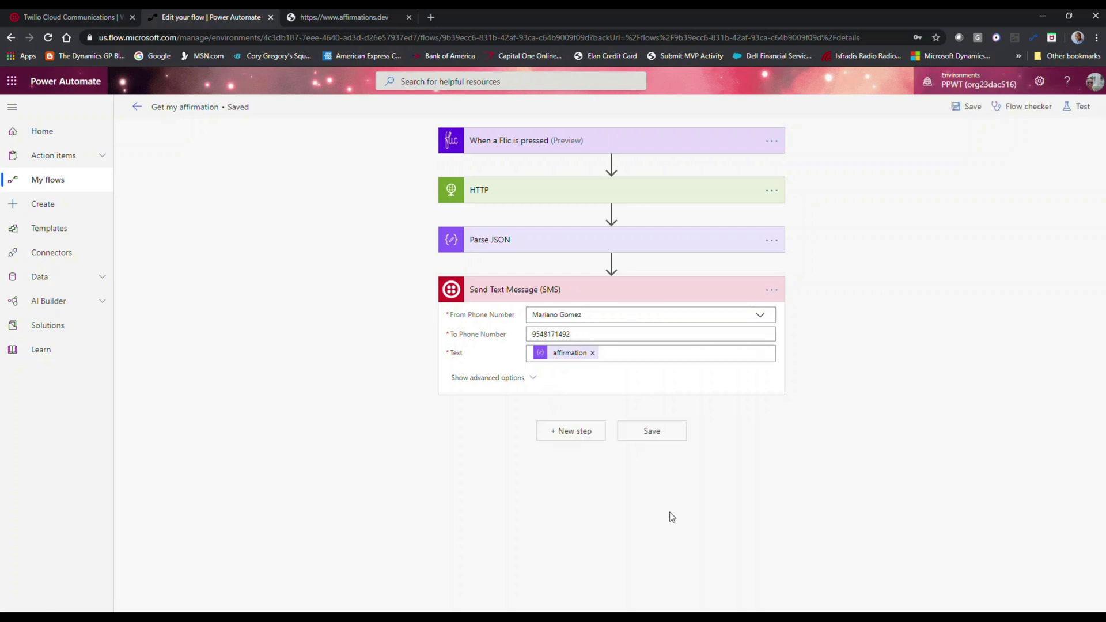
{"action": "left_click_drag", "start_coordinate": [669, 513], "coordinate": [395, 318]}
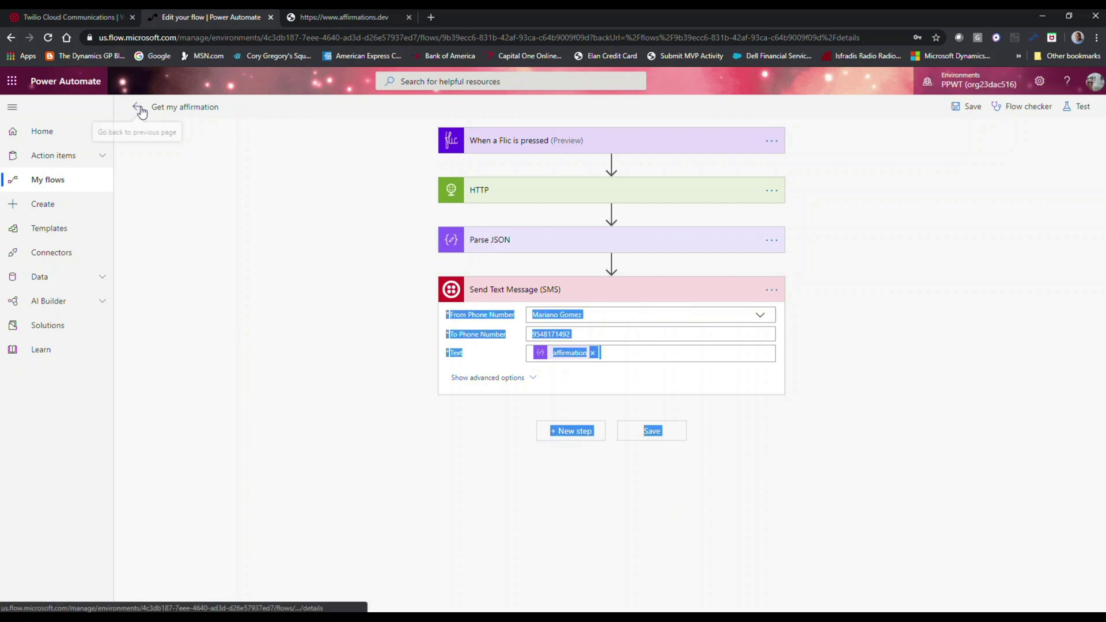
{"action": "left_click", "coordinate": [220, 264]}
{"action": "left_click", "coordinate": [137, 107]}
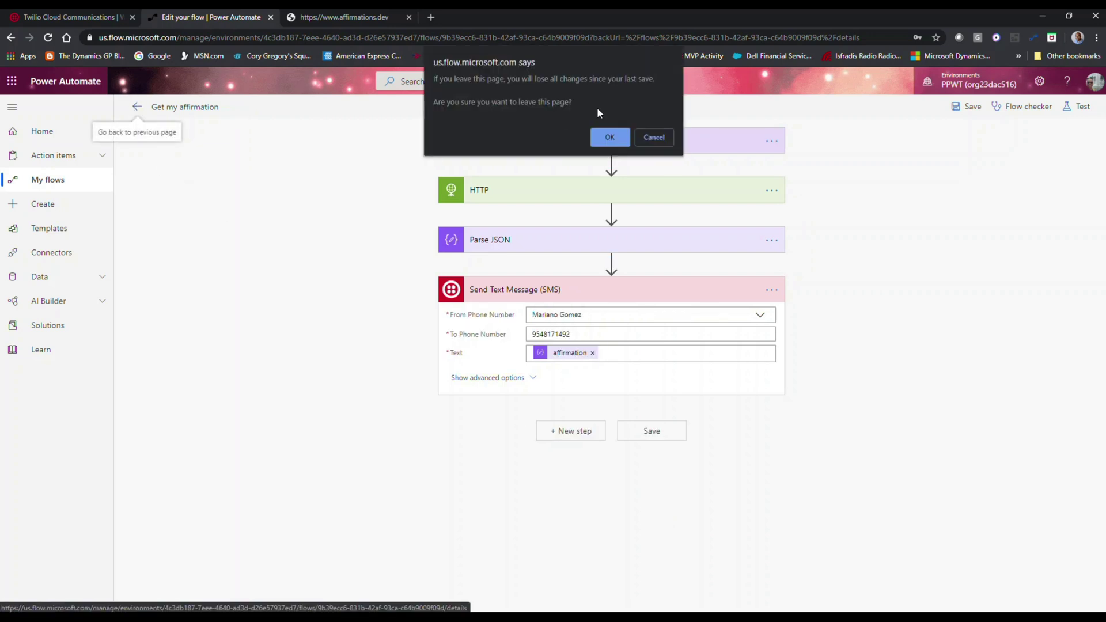
{"action": "left_click", "coordinate": [611, 137]}
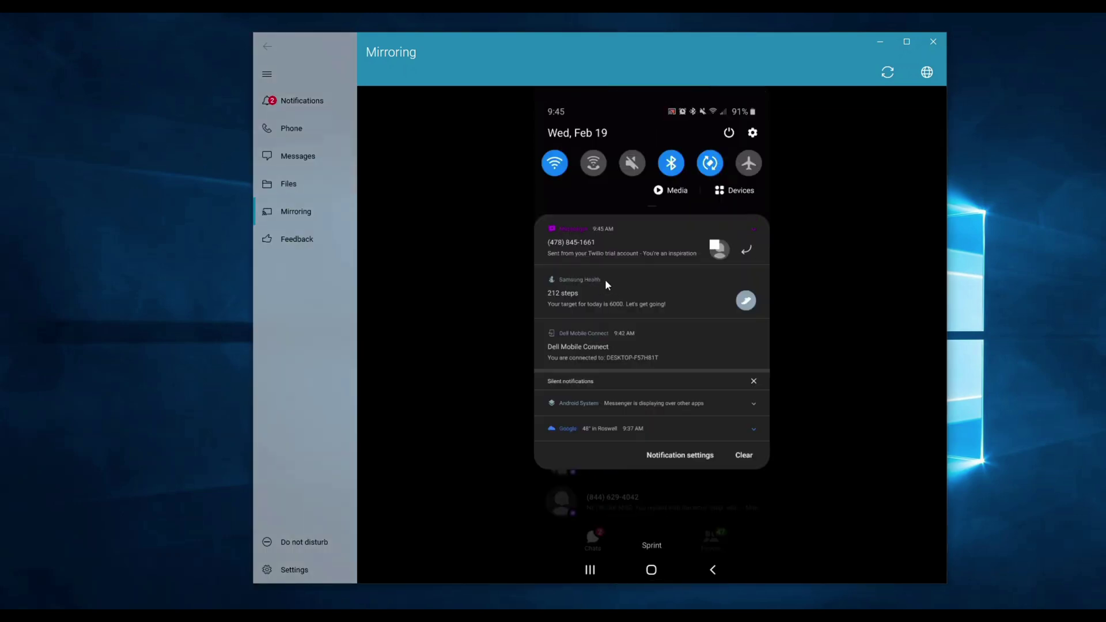
{"action": "left_click", "coordinate": [608, 249]}
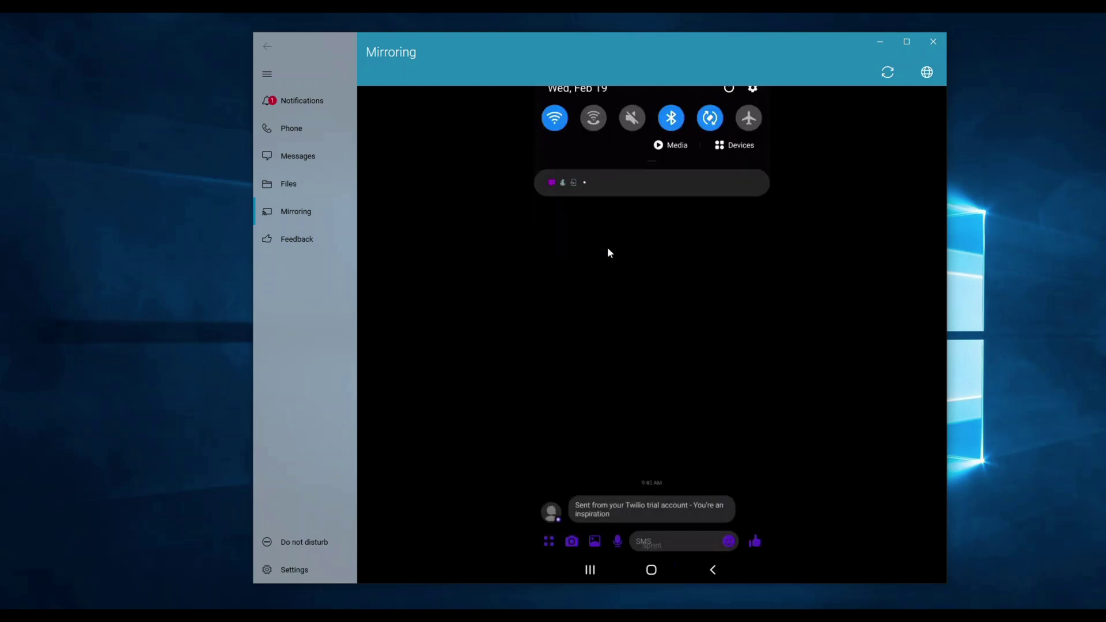